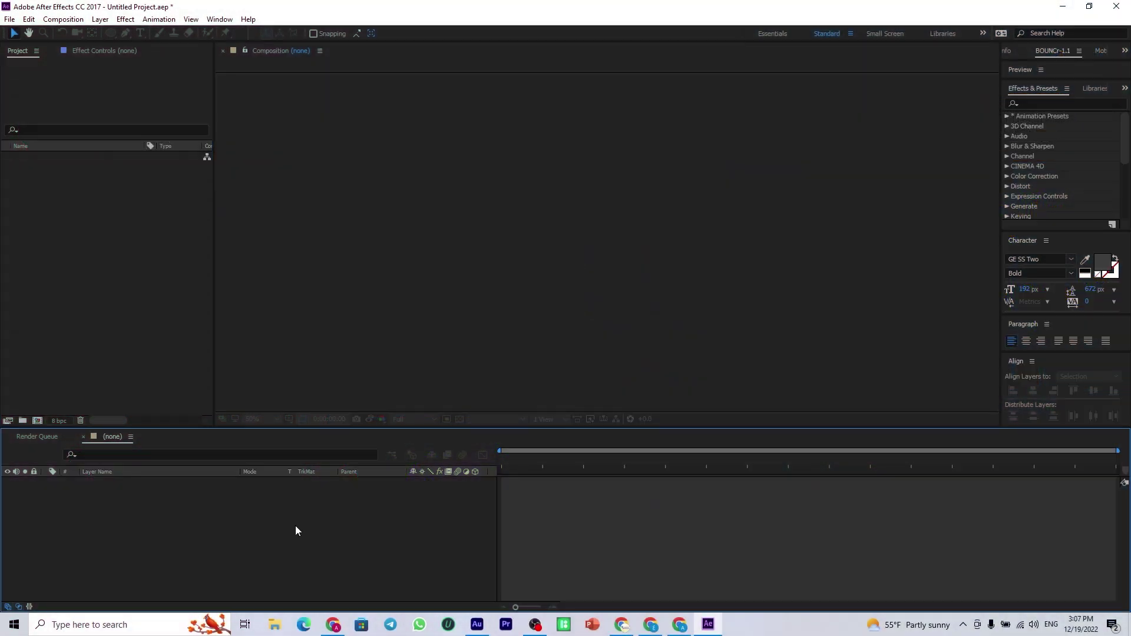
Step: Create Comp 1 from the HDTV 1080 24 preset: 1920×1080, 24 fps, 5 seconds, black background
left_click(151, 290)
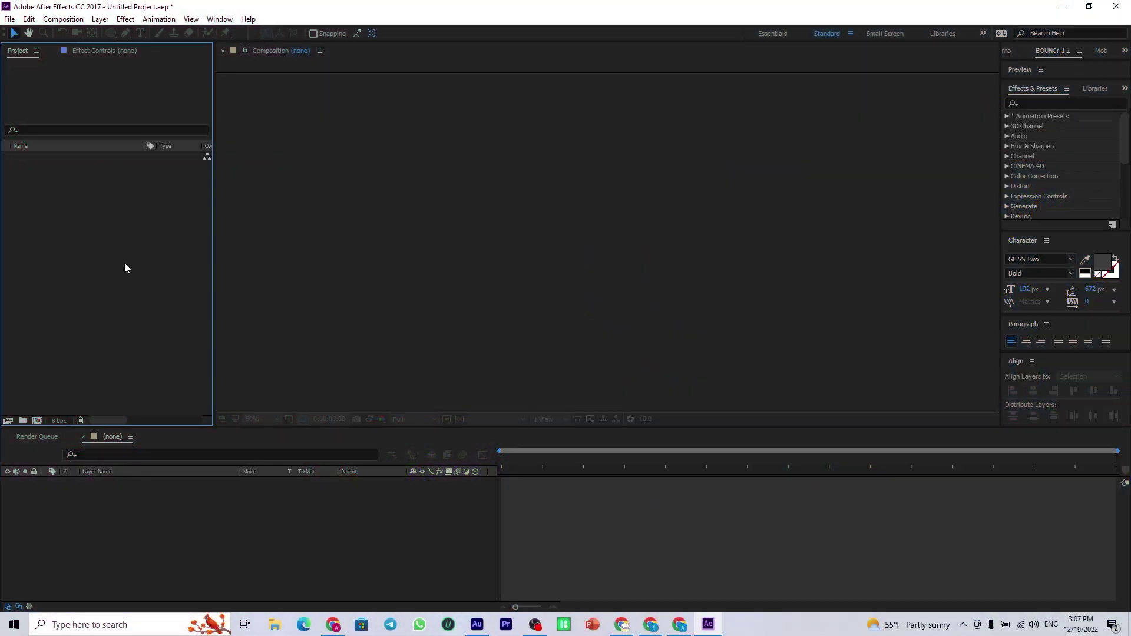
right_click(95, 251)
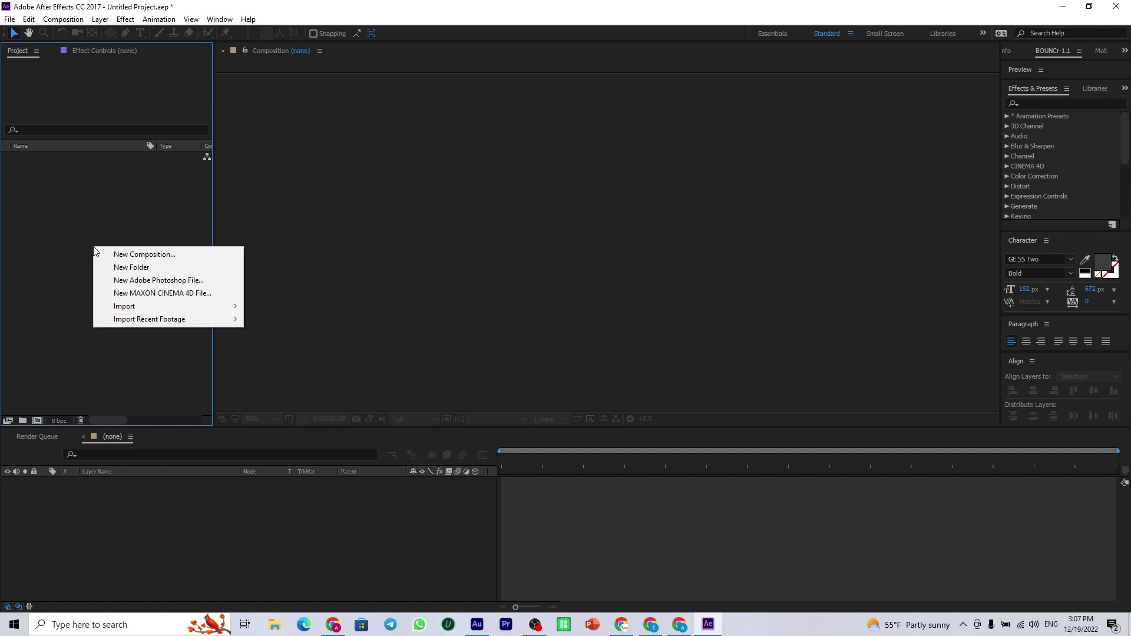
left_click(153, 254)
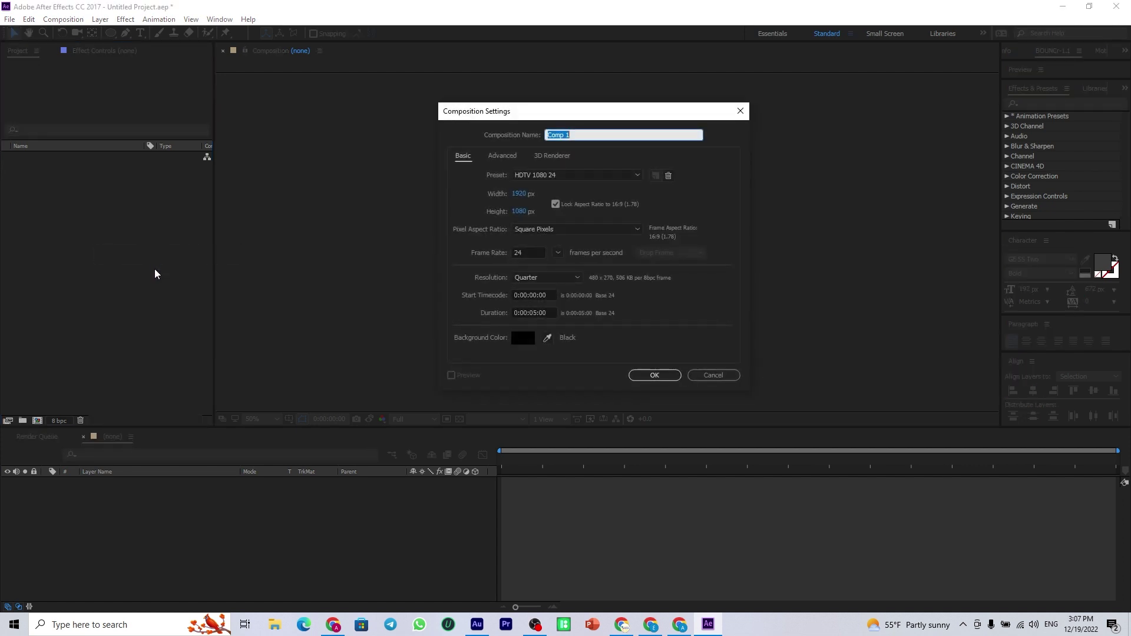
left_click(646, 375)
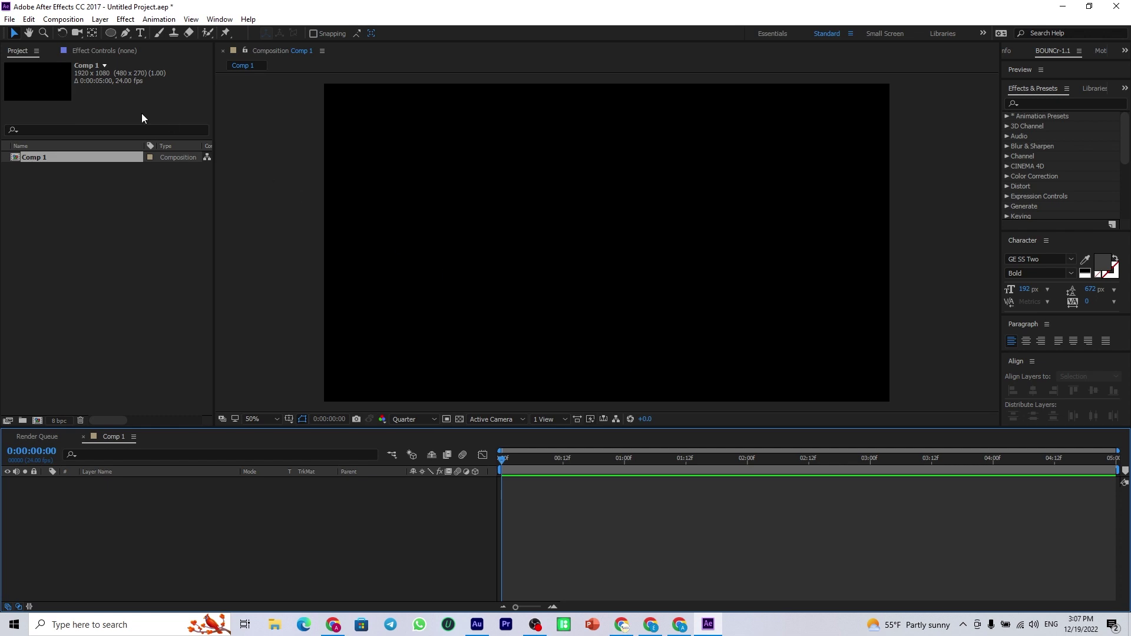
Step: Draw a red rectangle shape layer with the Rectangle Tool and move it slightly right
left_click(112, 34)
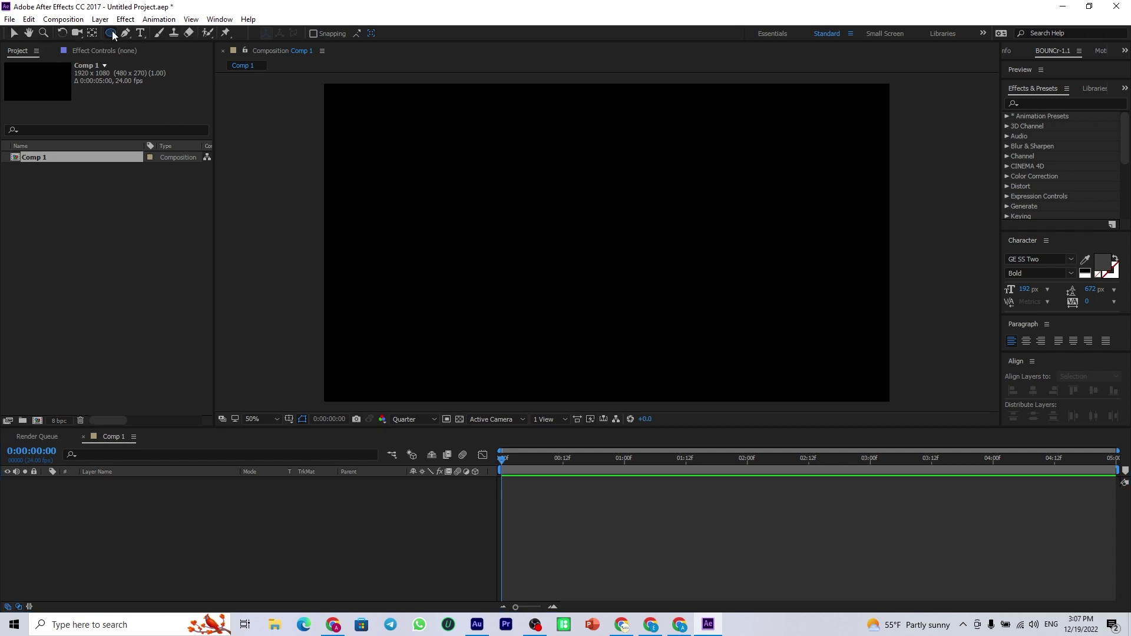
left_click(114, 36)
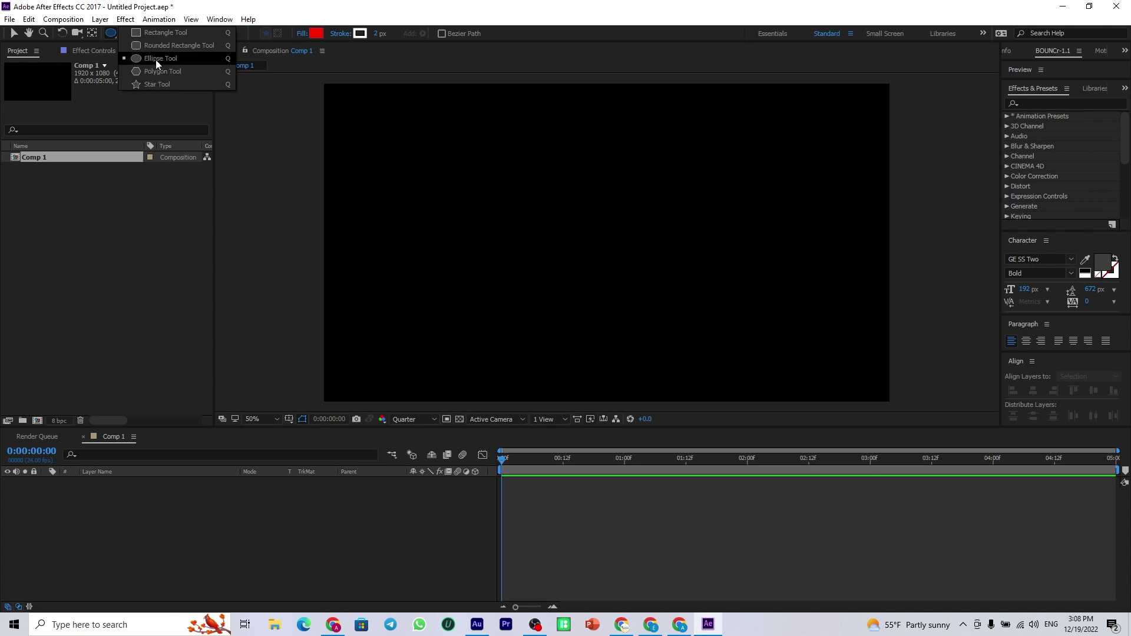
left_click(158, 36)
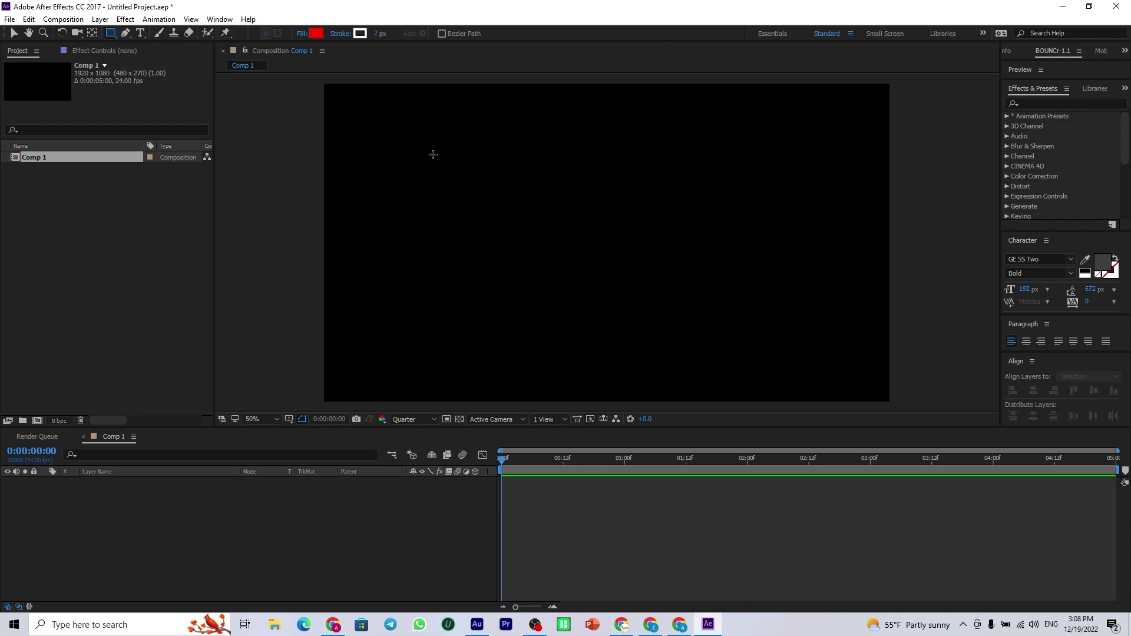
left_click_drag(433, 152, 623, 341)
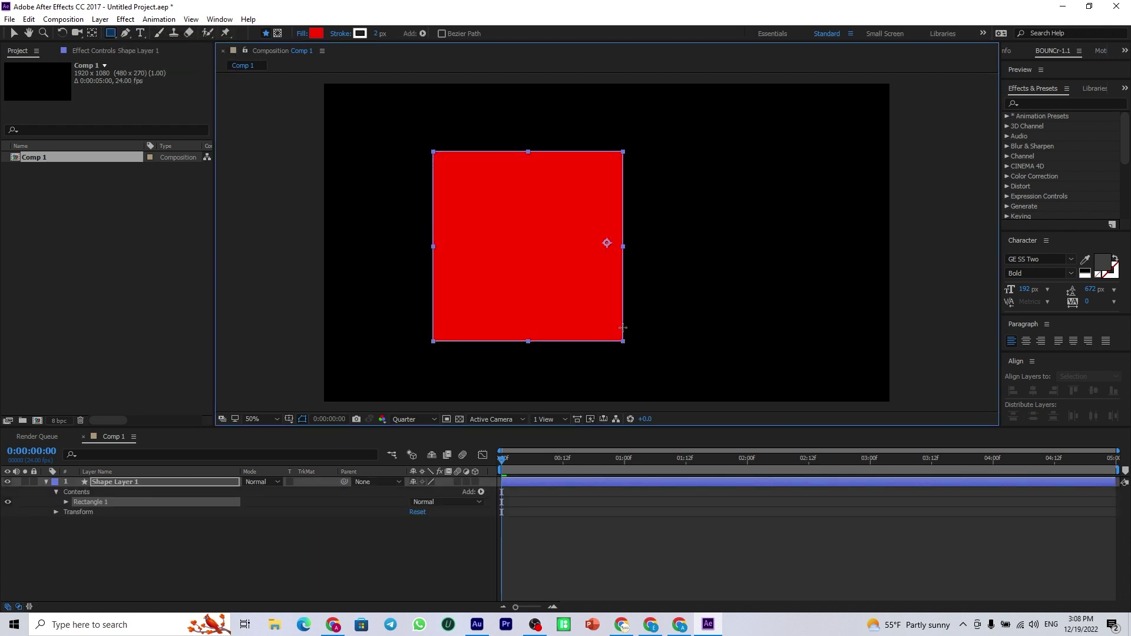
key("v")
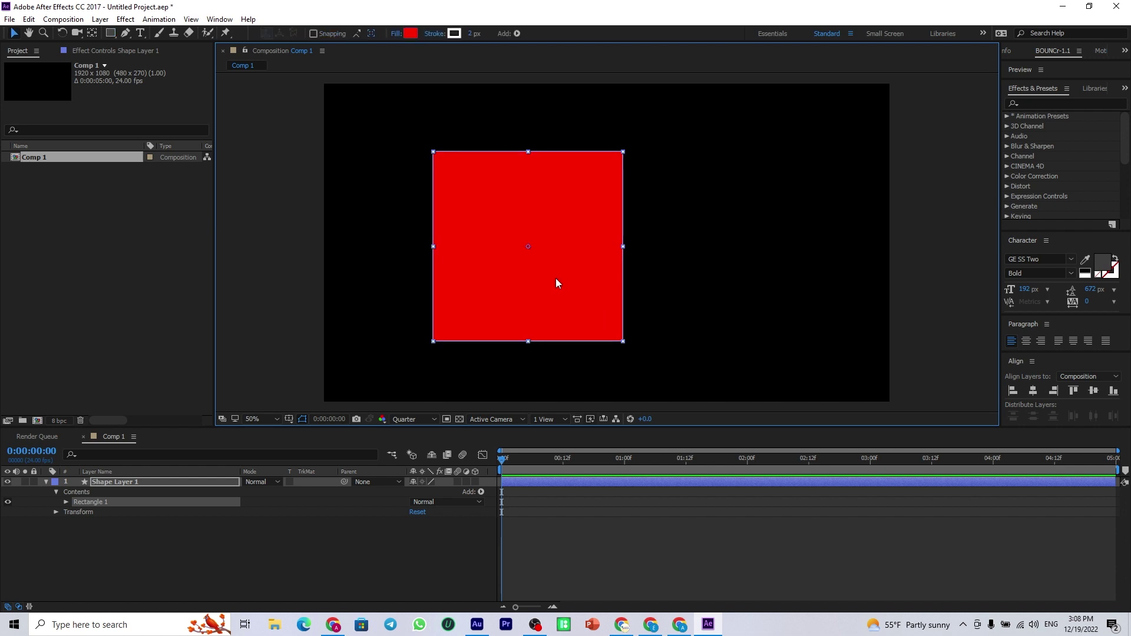
left_click_drag(556, 280, 619, 297)
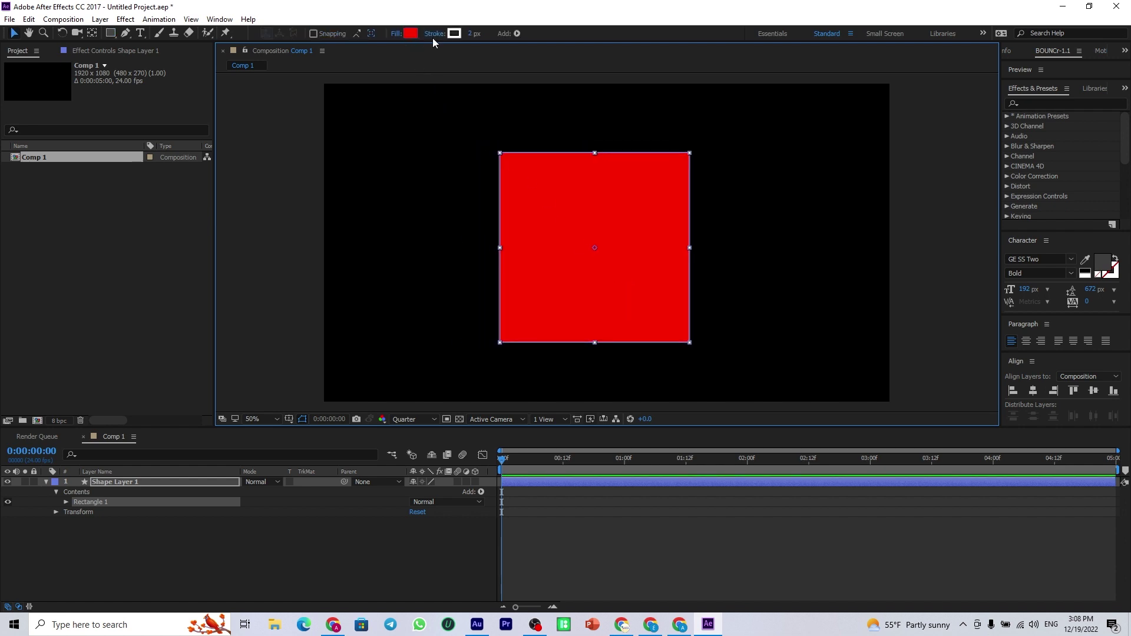
Step: Preview no fill, linear and radial gradient fills, then confirm a solid red fill
left_click(396, 34)
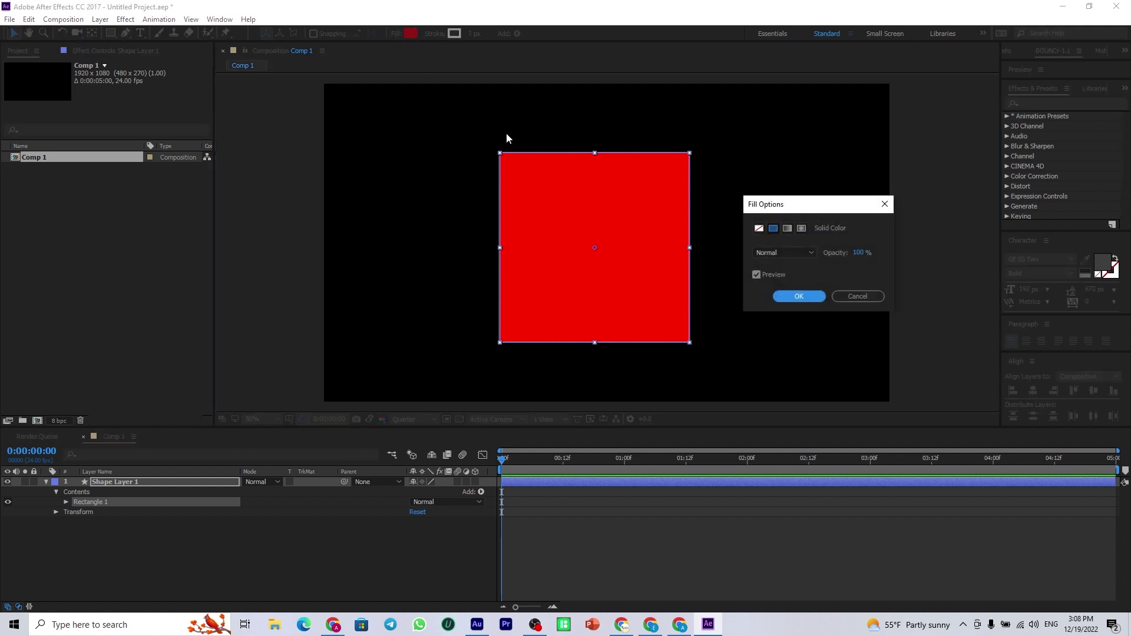
left_click_drag(784, 210, 754, 198)
left_click(730, 217)
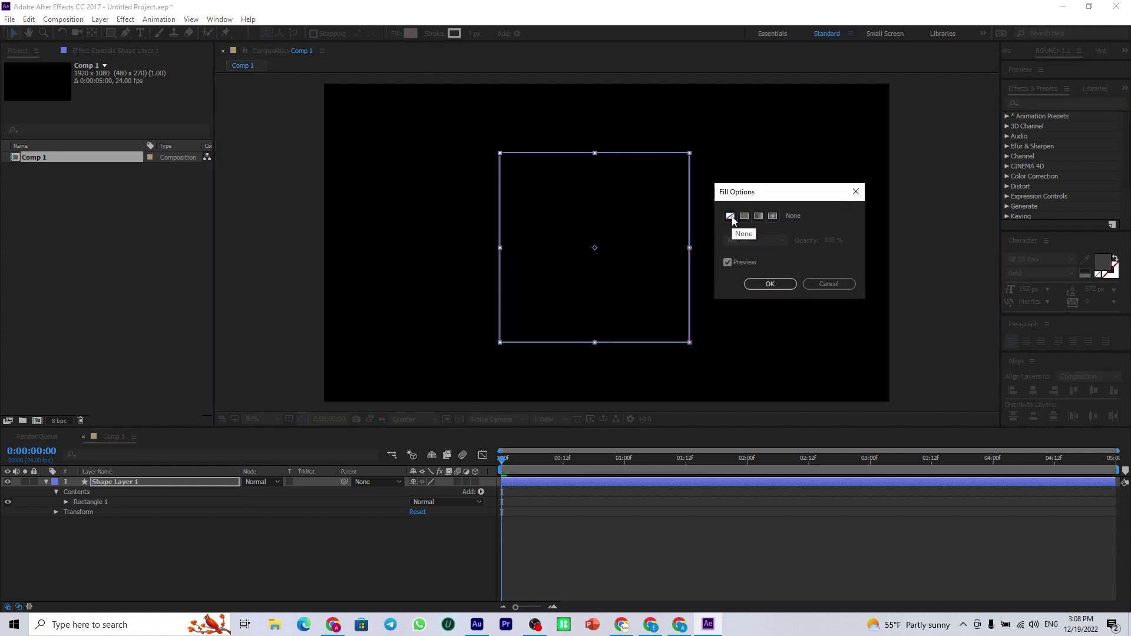
left_click(743, 217)
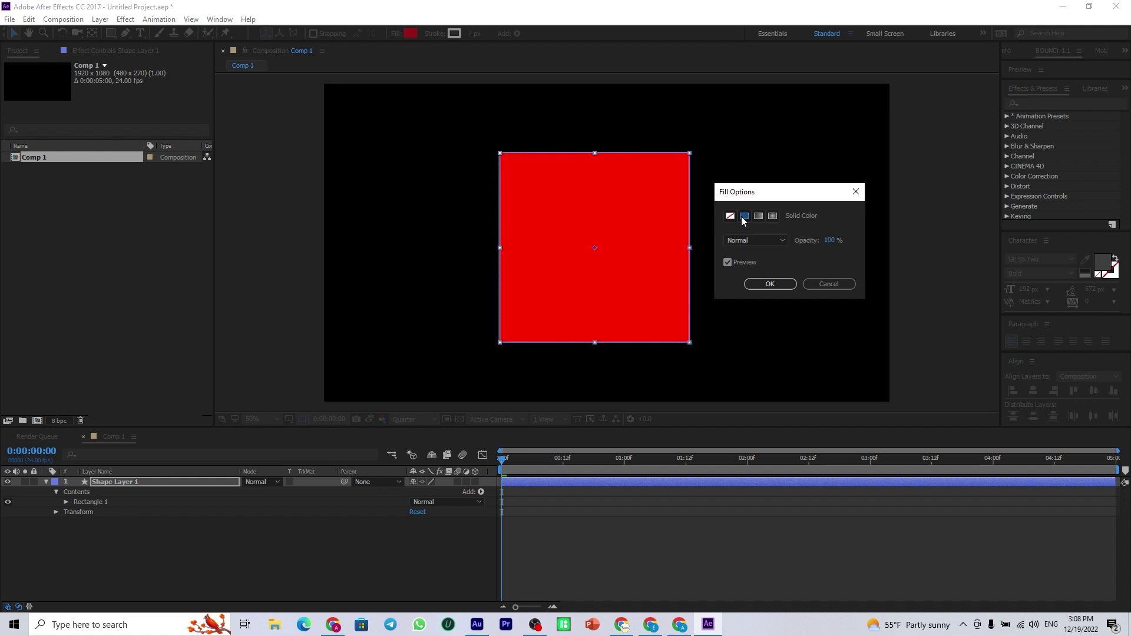
left_click(758, 216)
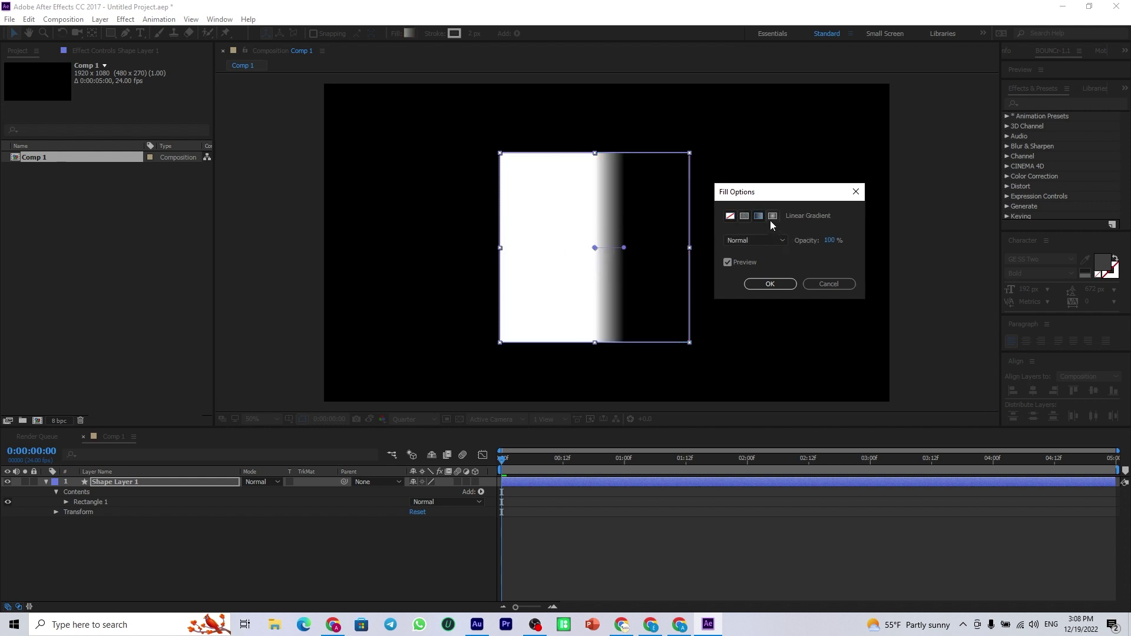
left_click(773, 217)
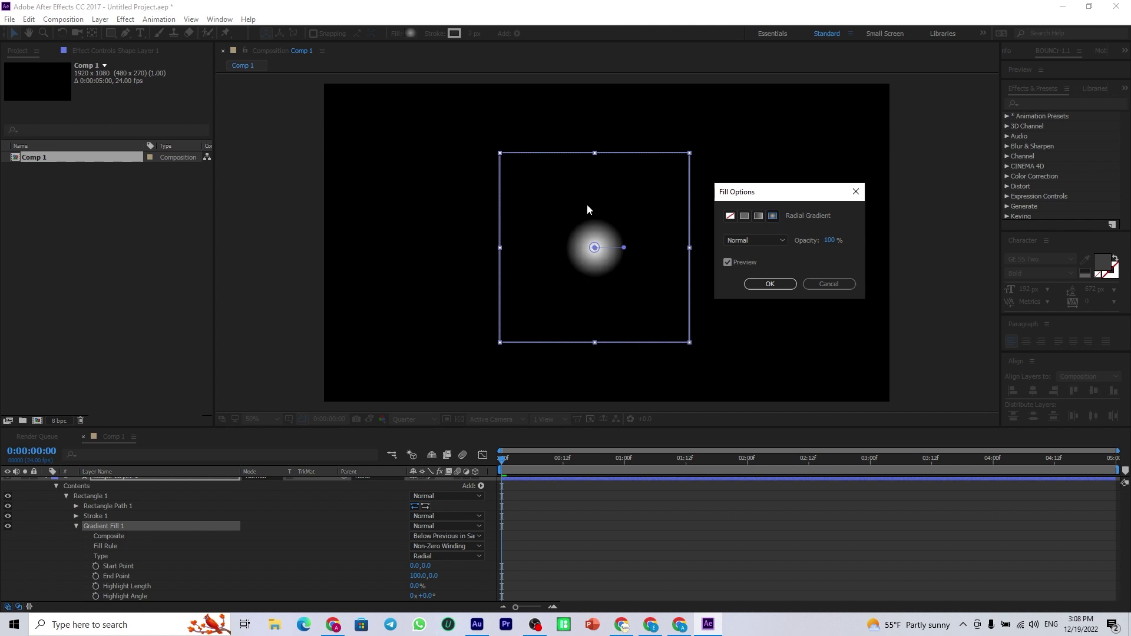
left_click(745, 217)
left_click(764, 285)
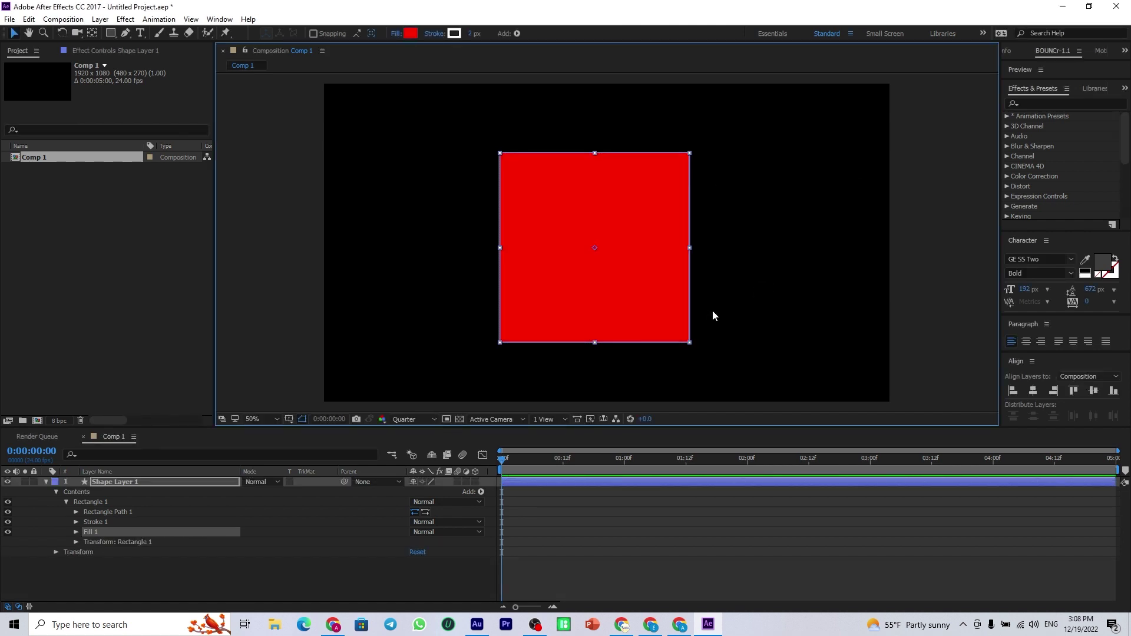
Step: Try no stroke and gradient strokes, keep a solid white stroke, and widen it to 21 px
left_click(434, 34)
left_click(729, 217)
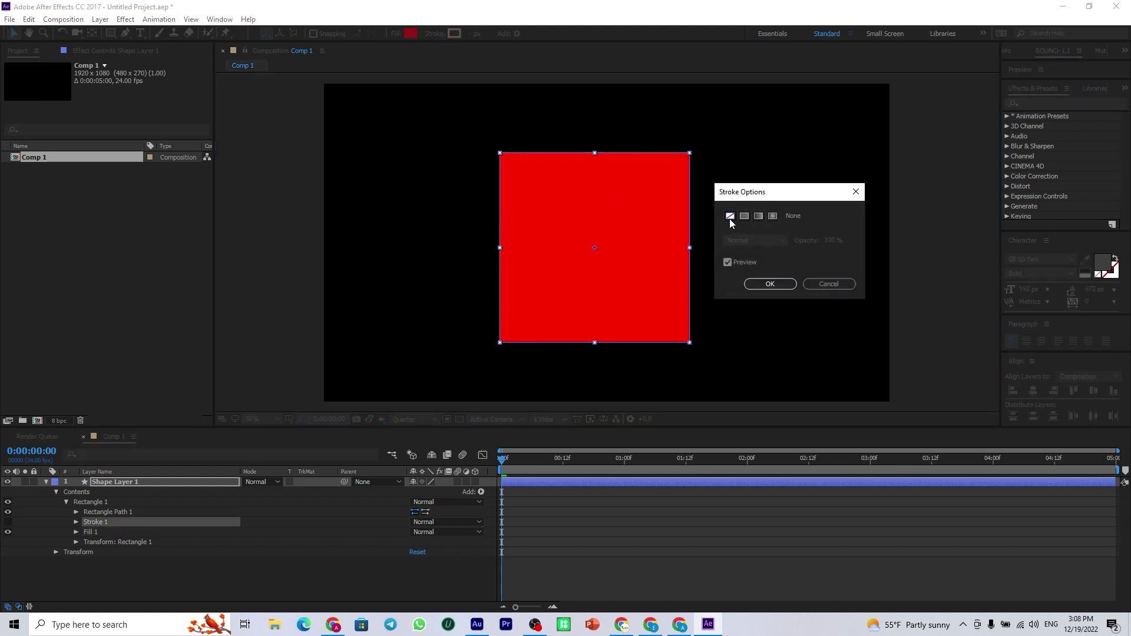
left_click(744, 216)
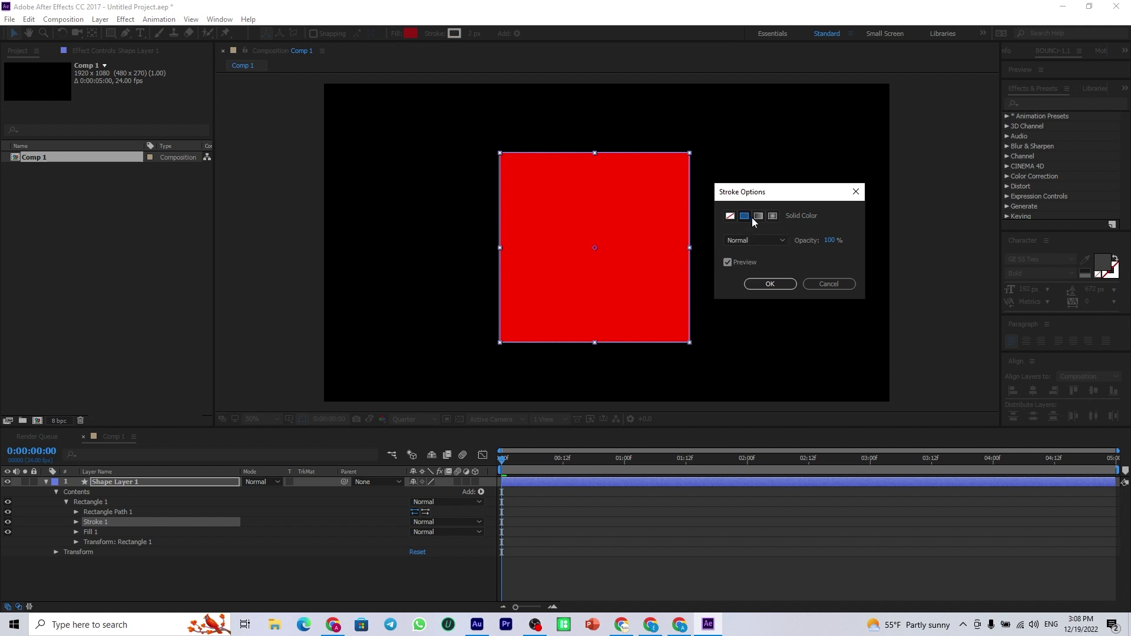
left_click(759, 217)
left_click(773, 216)
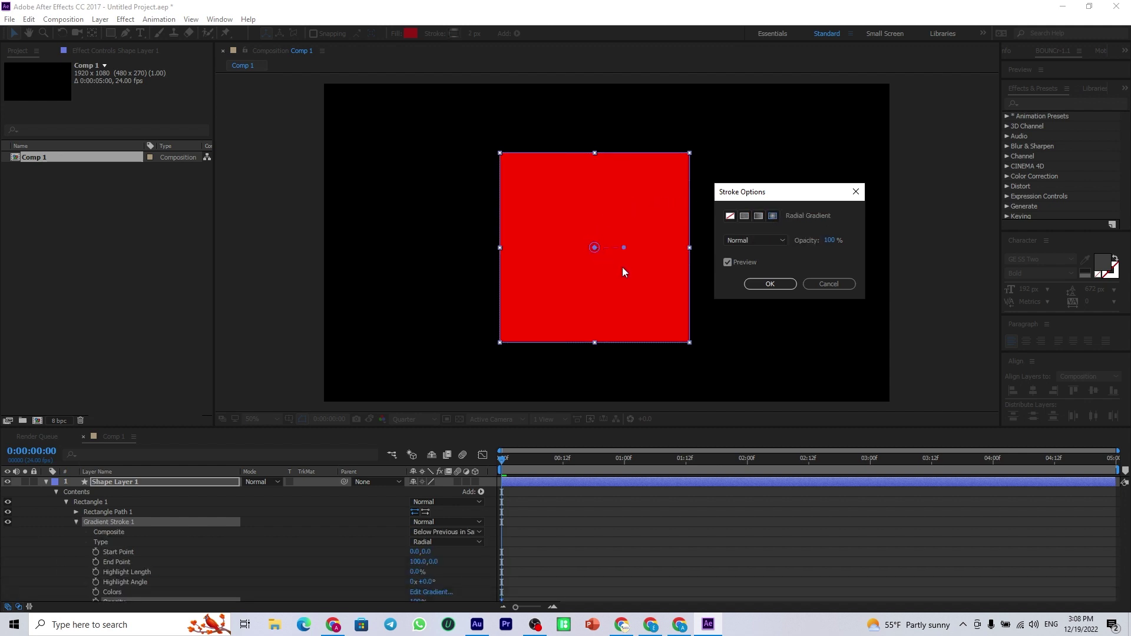
left_click(744, 217)
left_click(766, 284)
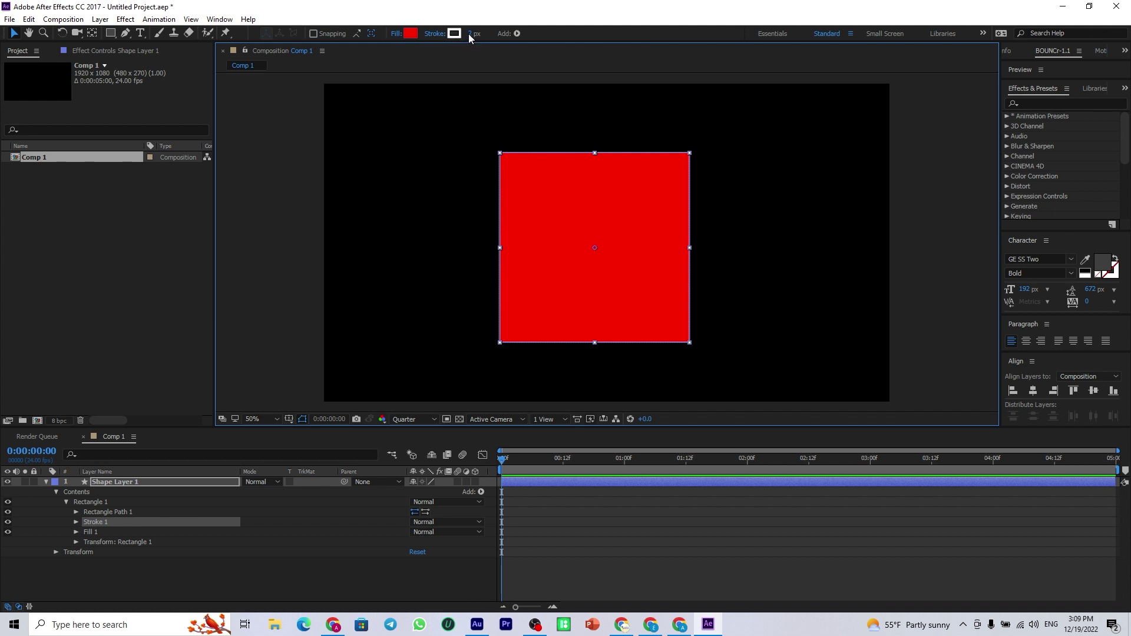
mouse_move(469, 34)
left_mouse_down()
mouse_move(606, 51)
mouse_move(490, 44)
left_mouse_up()
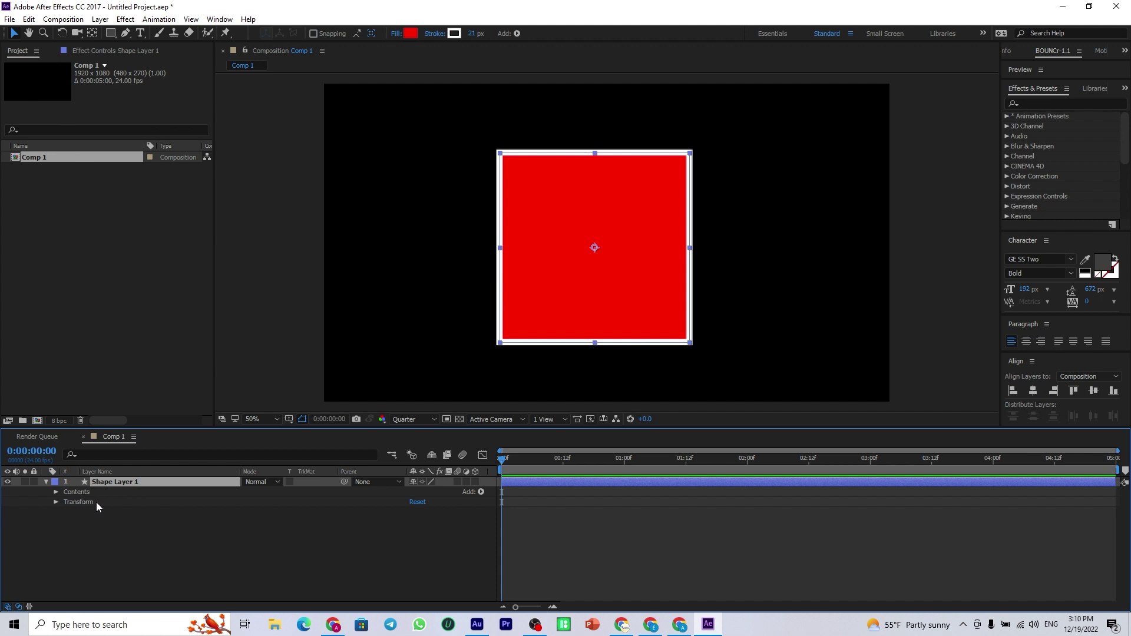
Step: Expand and collapse the shape layer's Transform properties, then reveal its Contents
left_click(56, 503)
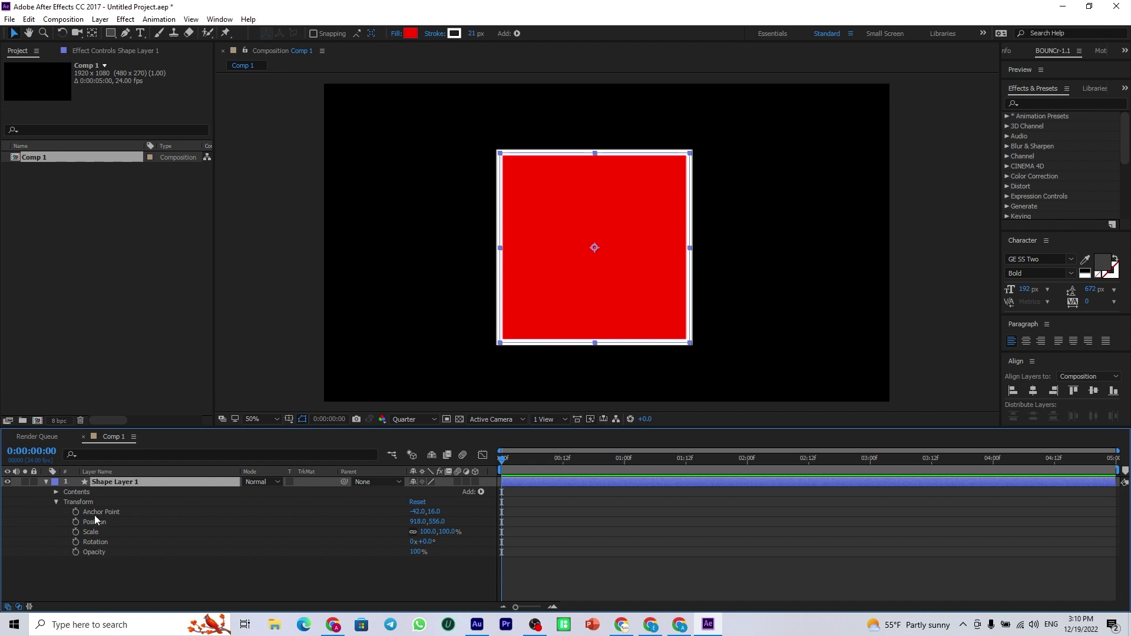
left_click(56, 503)
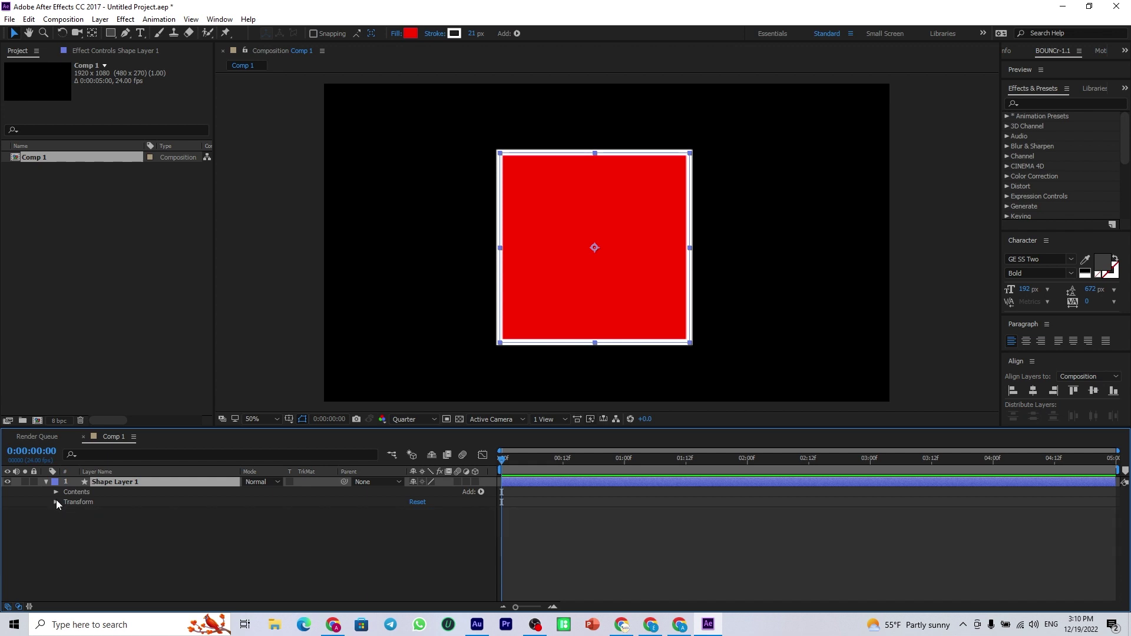
left_click(55, 492)
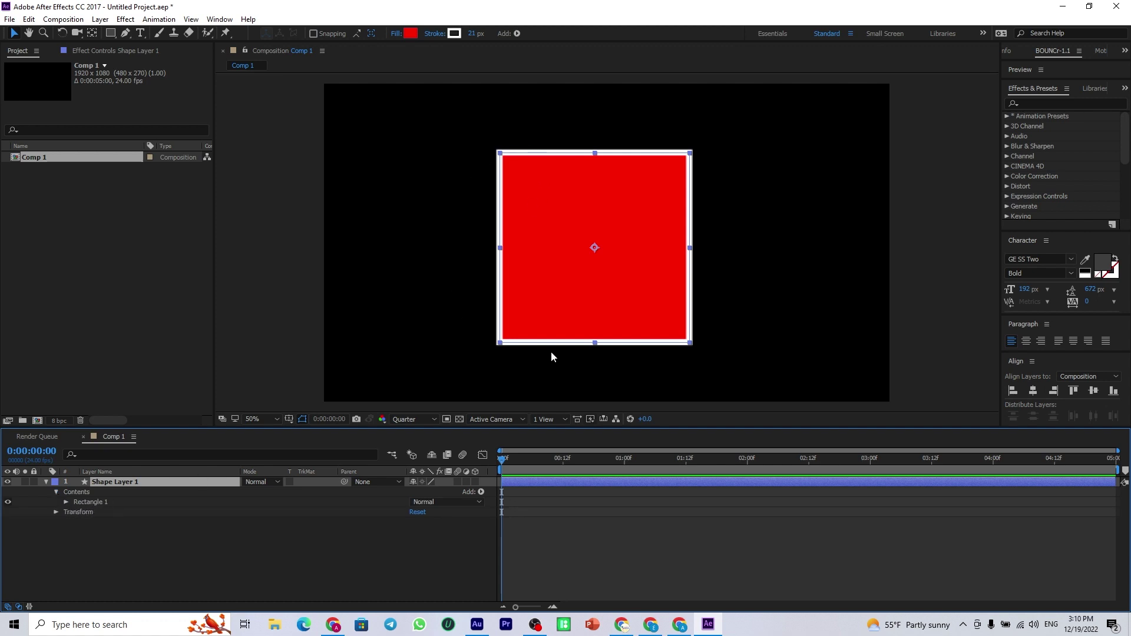
Step: Draw a test circle left of the square with the Ellipse Tool, then delete that layer
left_click_drag(110, 33, 140, 45)
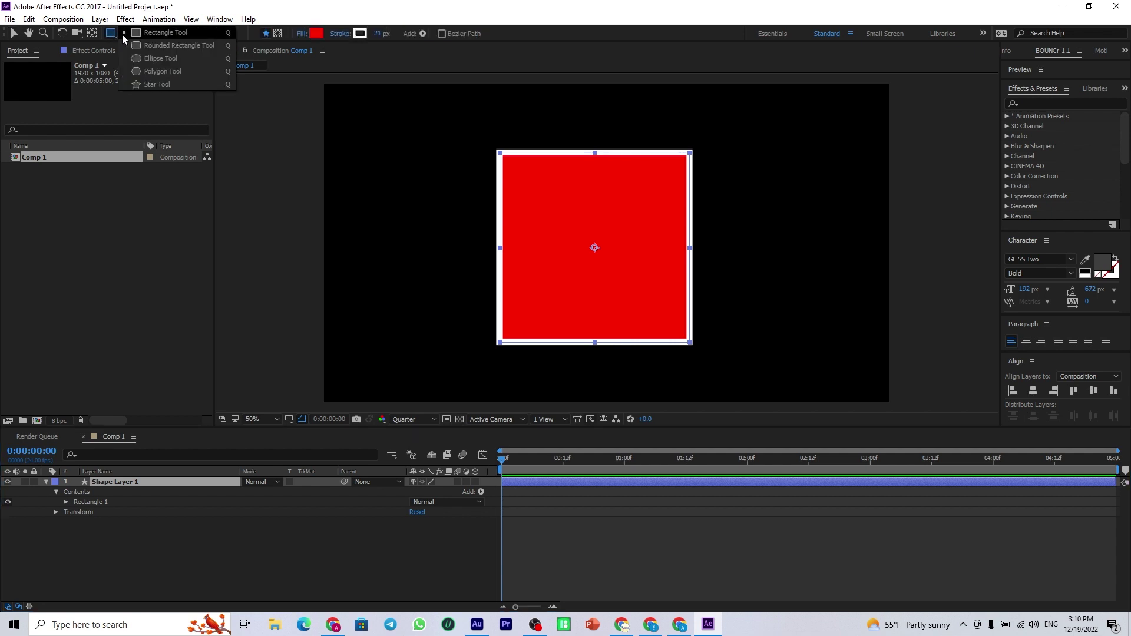
left_click_drag(361, 165, 494, 297)
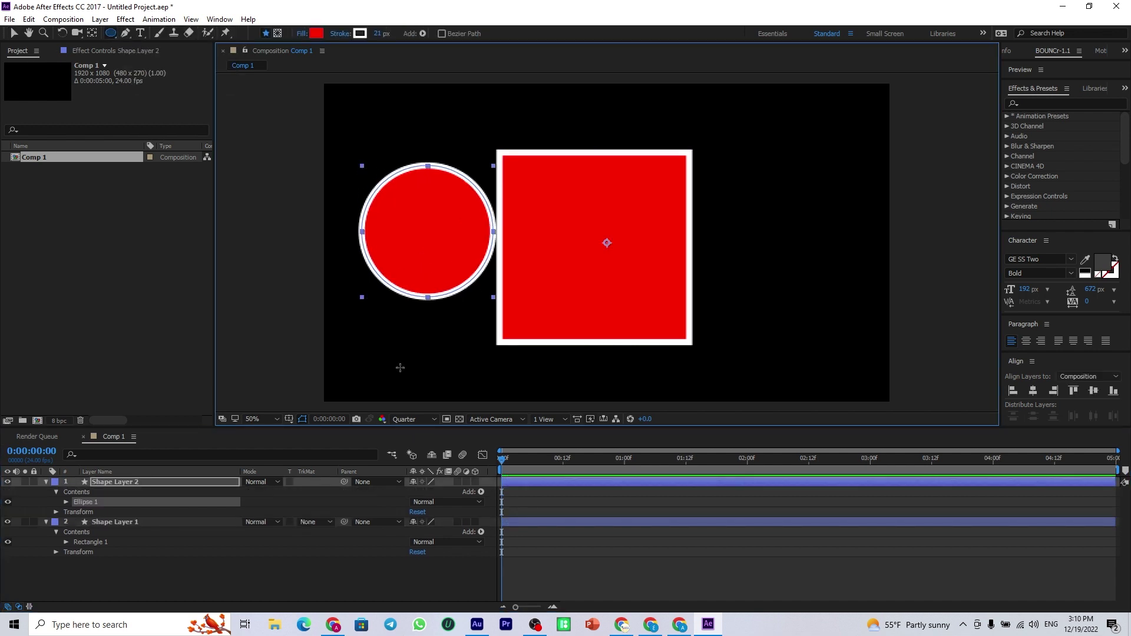
left_click(105, 483)
key("Delete")
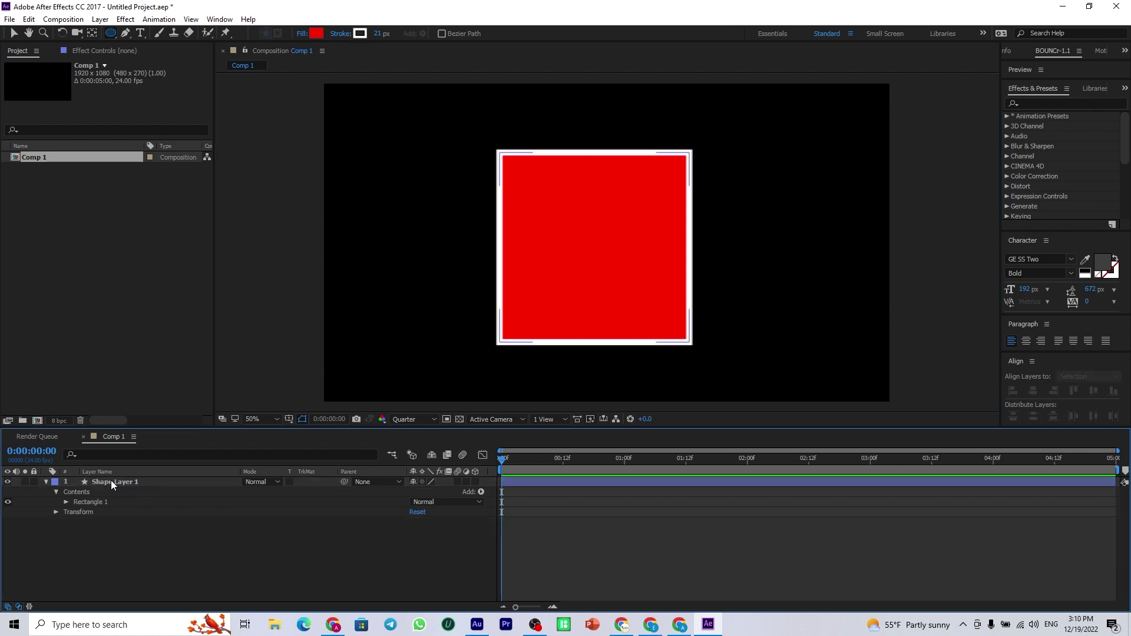
Step: Expand Rectangle Path 1 and shrink the rectangle's Size to 589
left_click(65, 502)
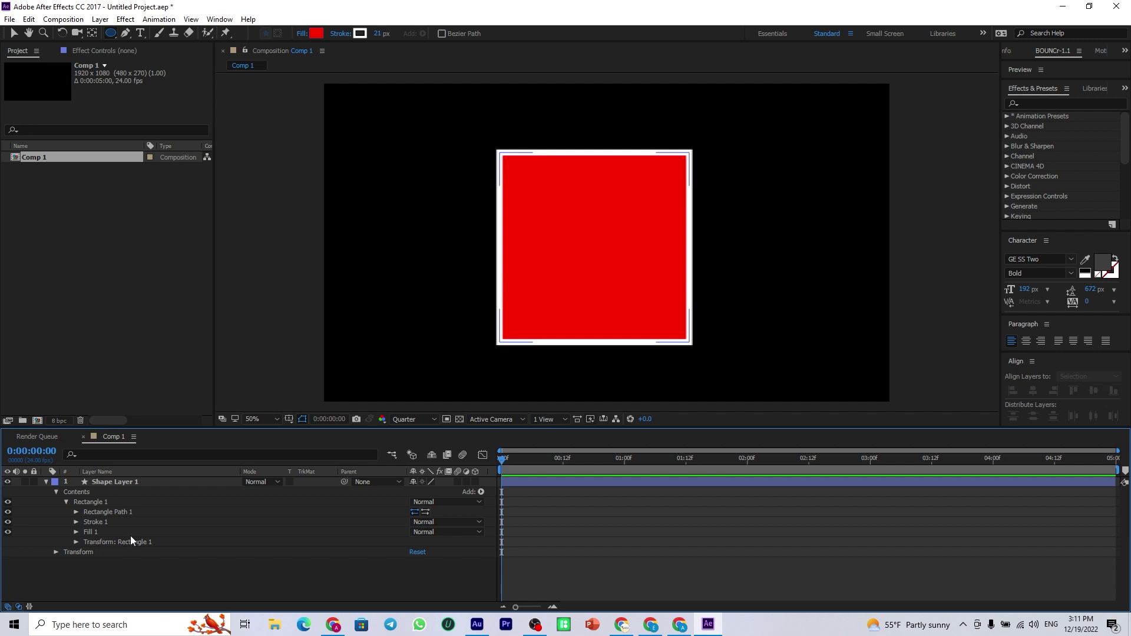
left_click(106, 512)
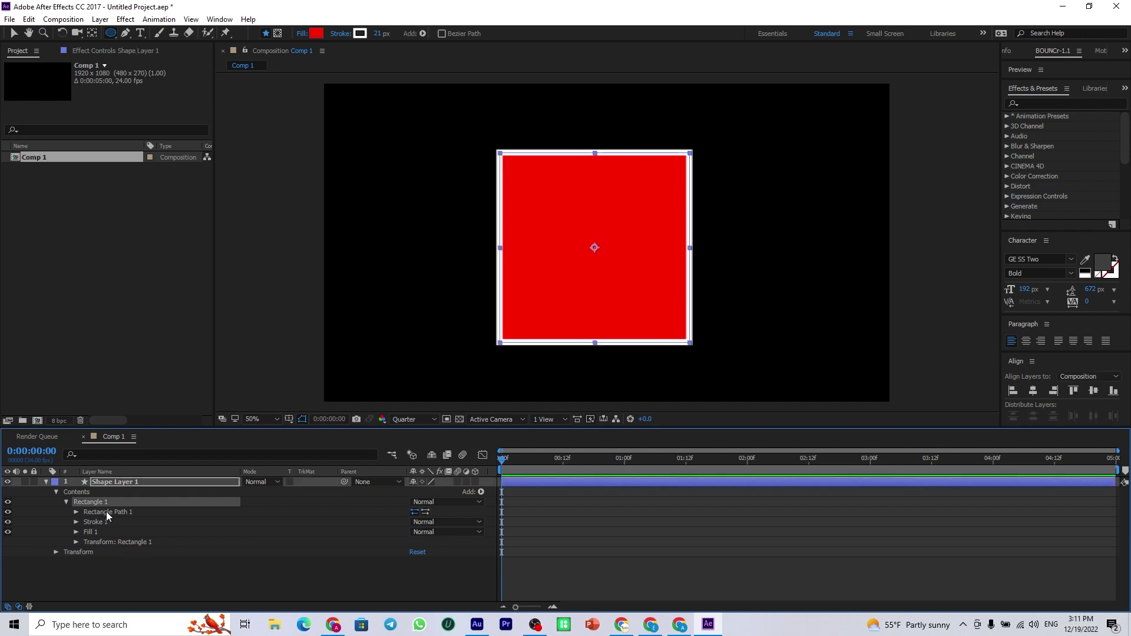
left_click(76, 511)
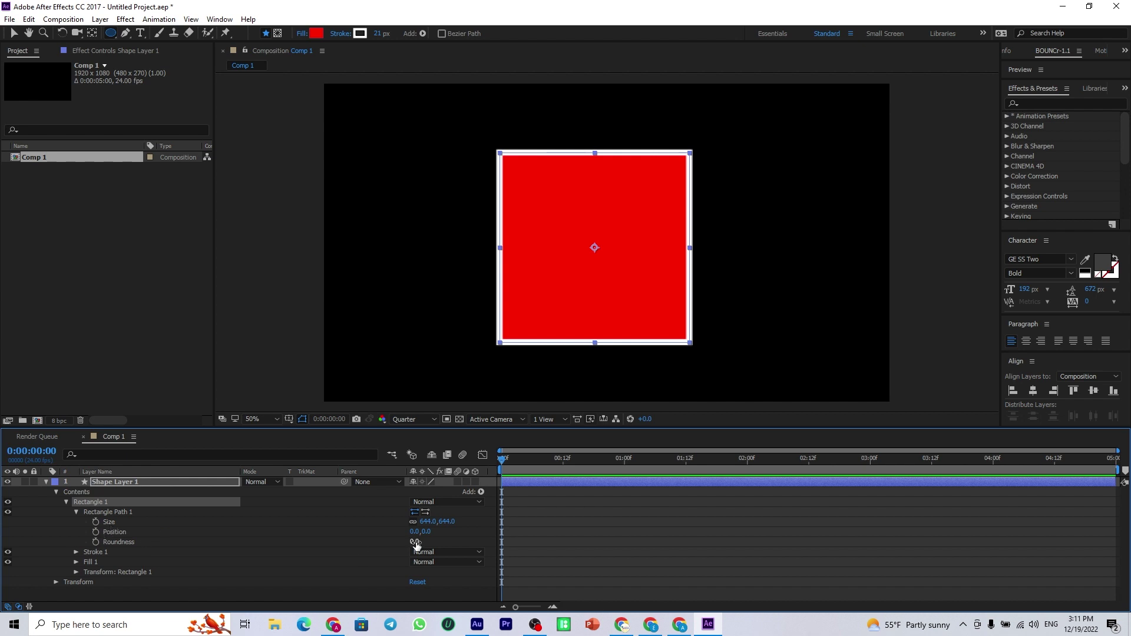
mouse_move(428, 522)
left_mouse_down()
mouse_move(391, 523)
mouse_move(461, 541)
mouse_move(423, 549)
mouse_move(576, 546)
mouse_move(448, 543)
left_mouse_up()
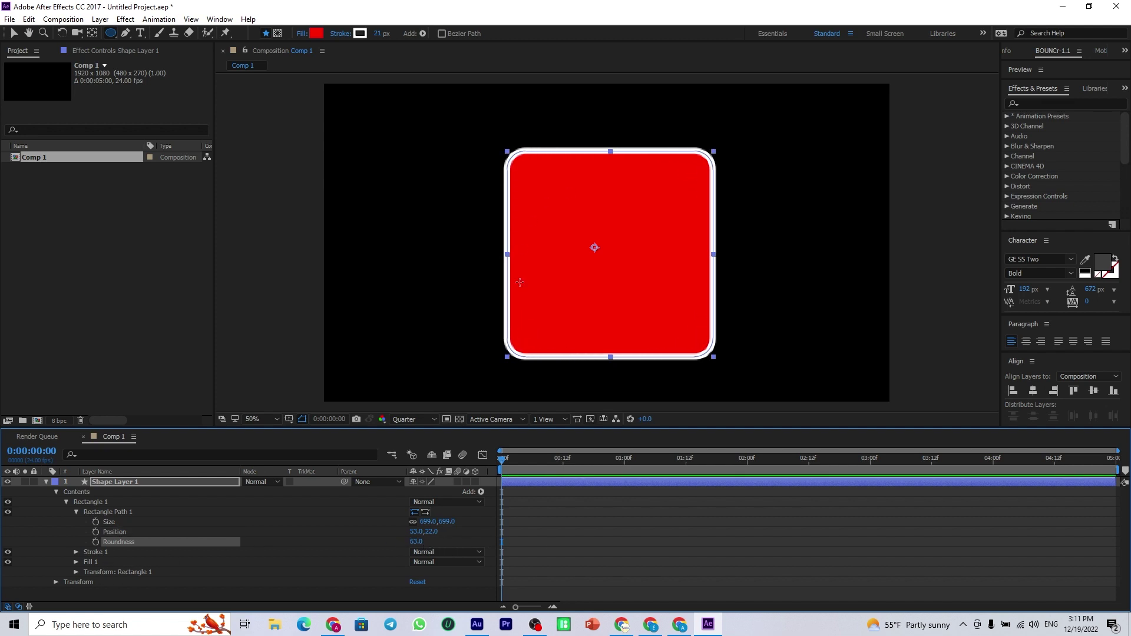
Step: Reset the rectangle path's Position to 0,0, Size to 100,100 and Roundness to 0
left_click(118, 533)
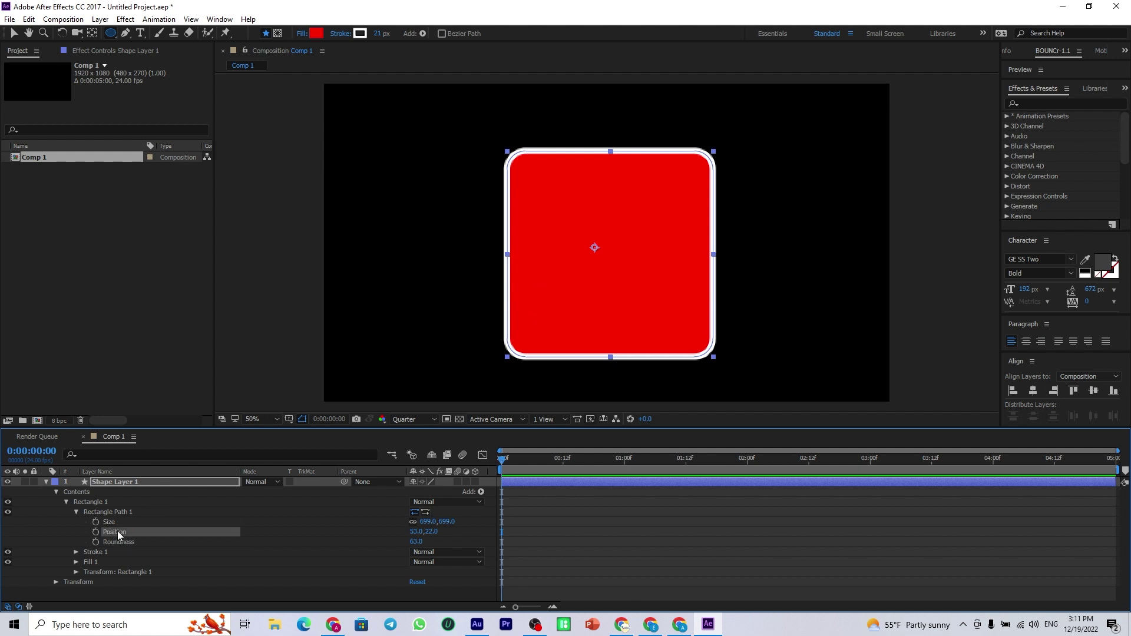
right_click(118, 534)
left_click(153, 500)
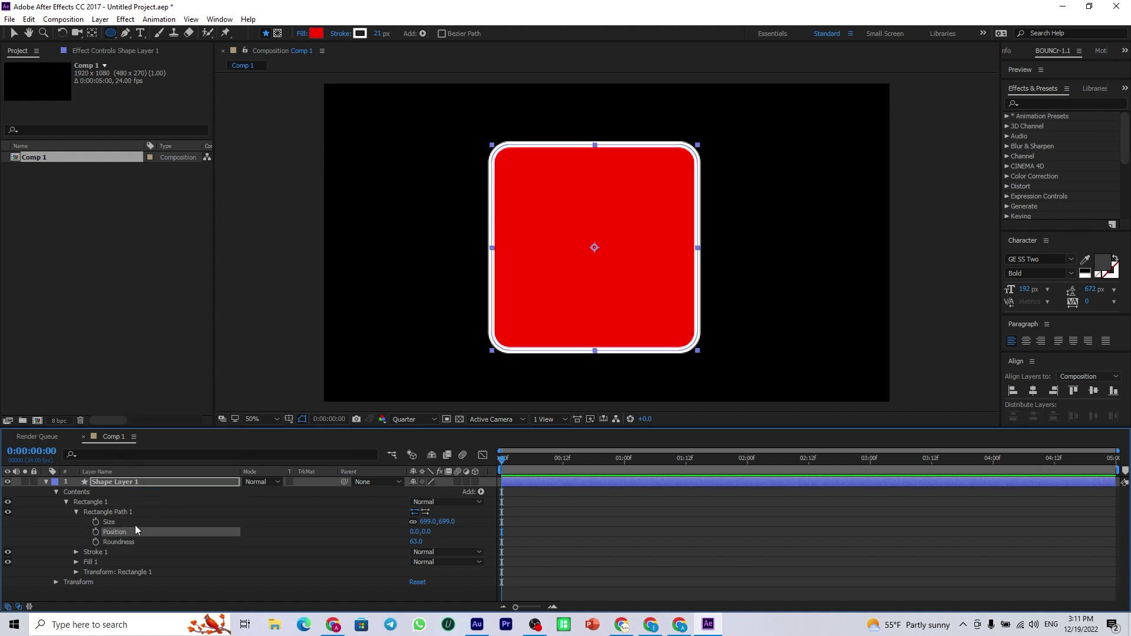
right_click(123, 522)
left_click(154, 490)
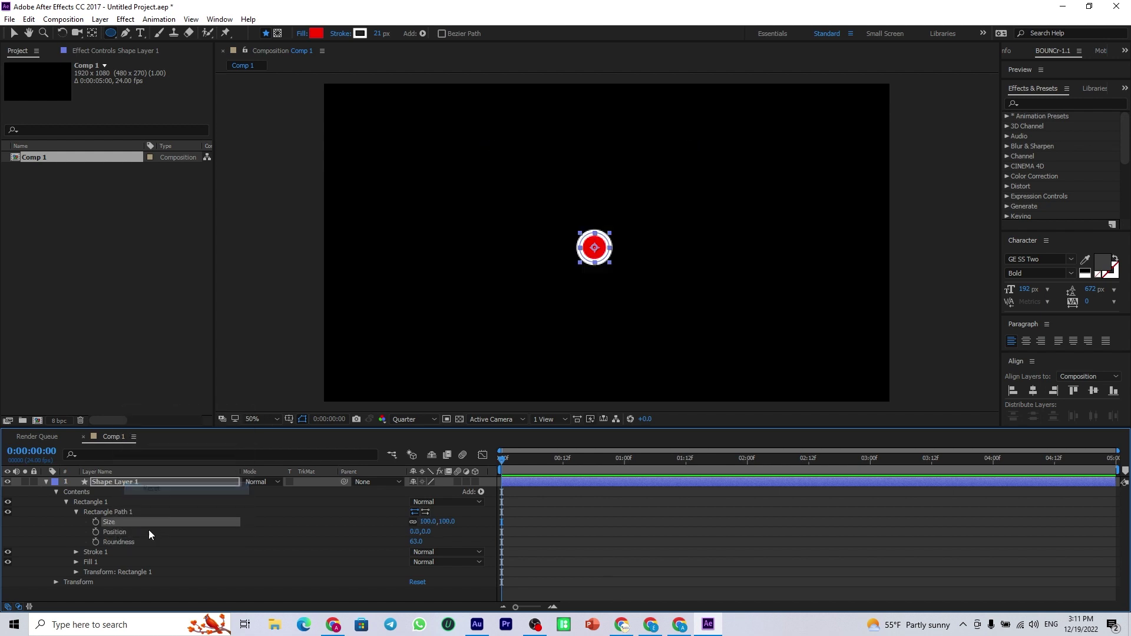
right_click(125, 543)
left_click(155, 510)
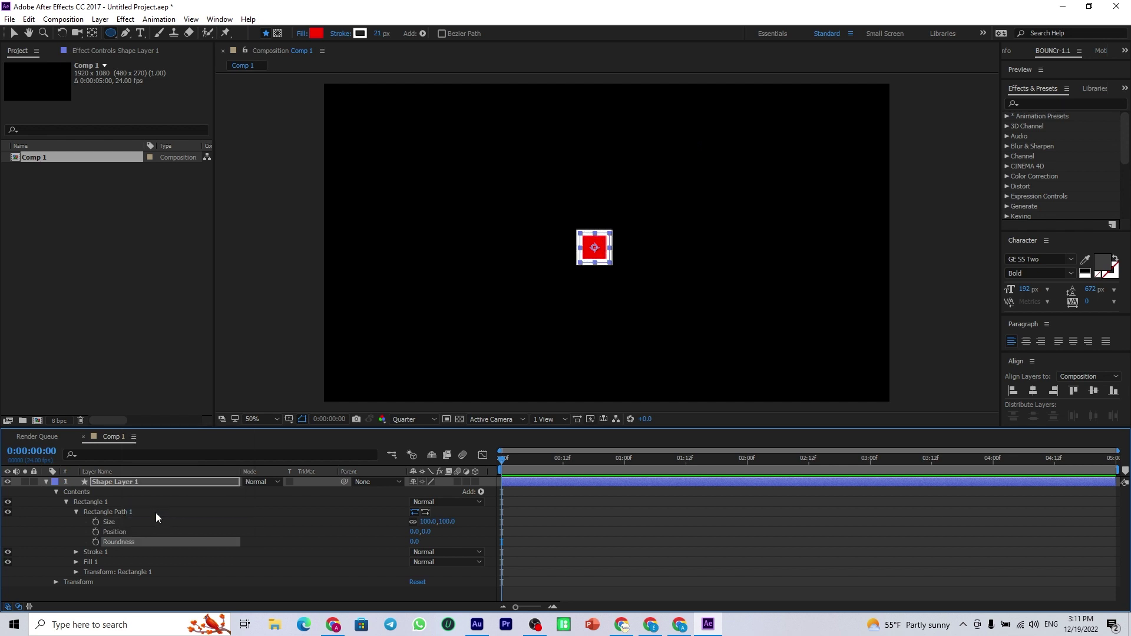
Step: Enlarge the square's Size to 871×871
left_click_drag(428, 522, 907, 550)
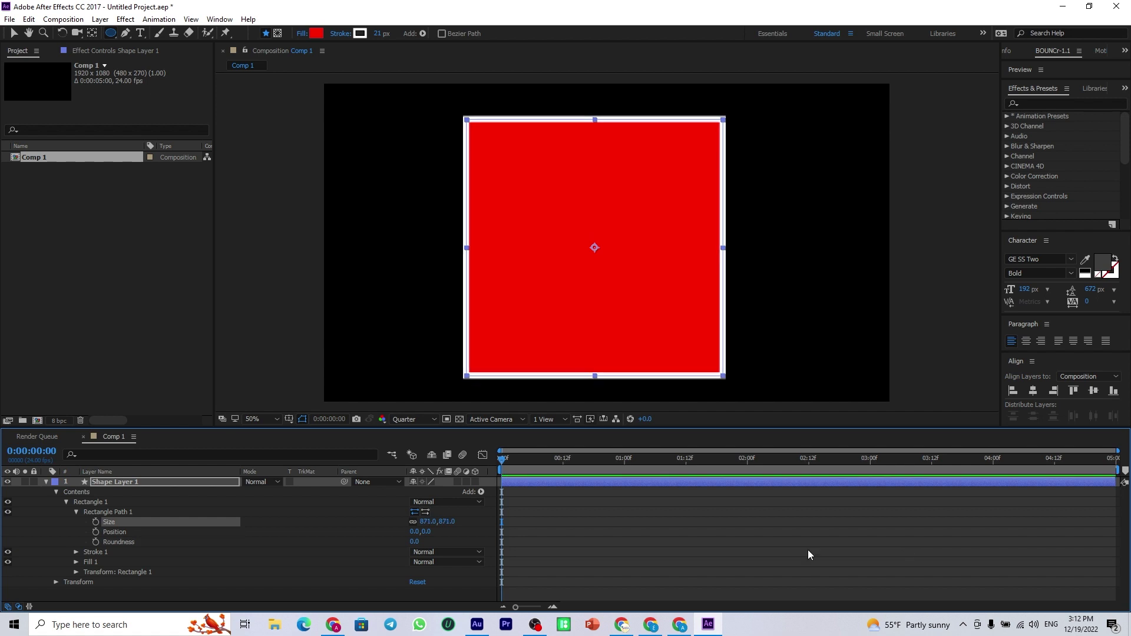
left_click(73, 511)
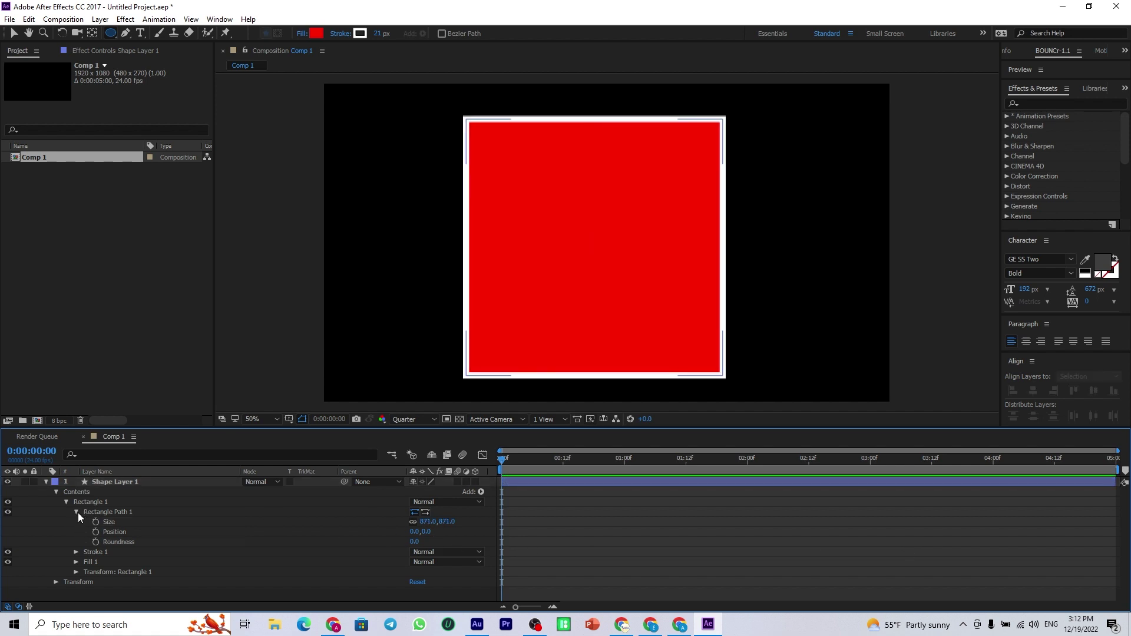
left_click(78, 512)
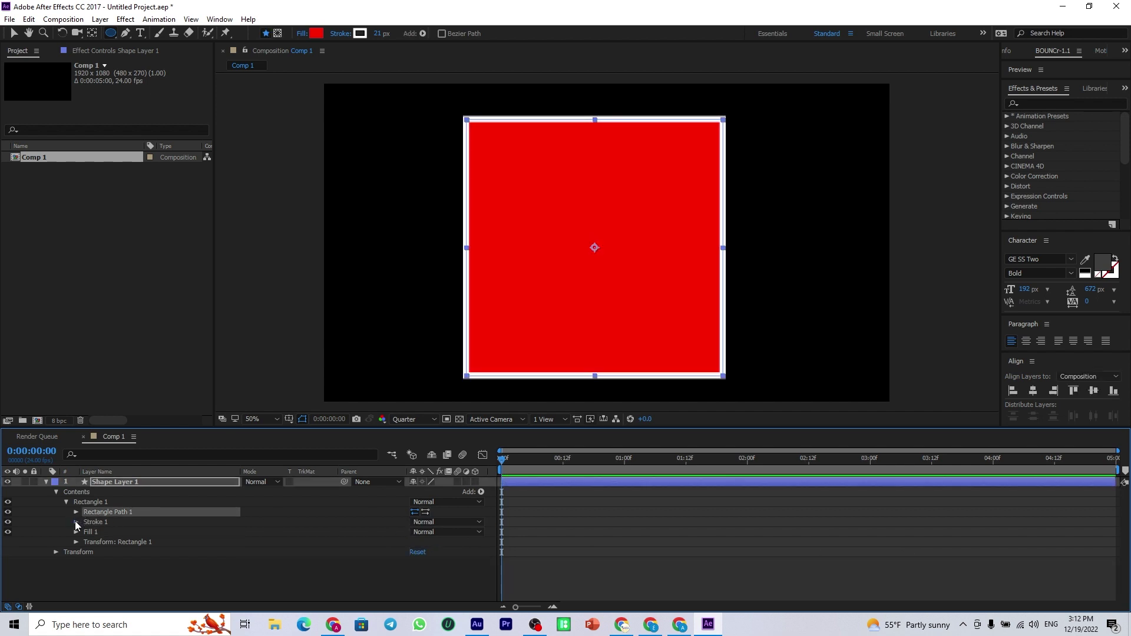
Step: Make Stroke 1 blue-purple at 64% opacity and 186 px wide
left_click(75, 521)
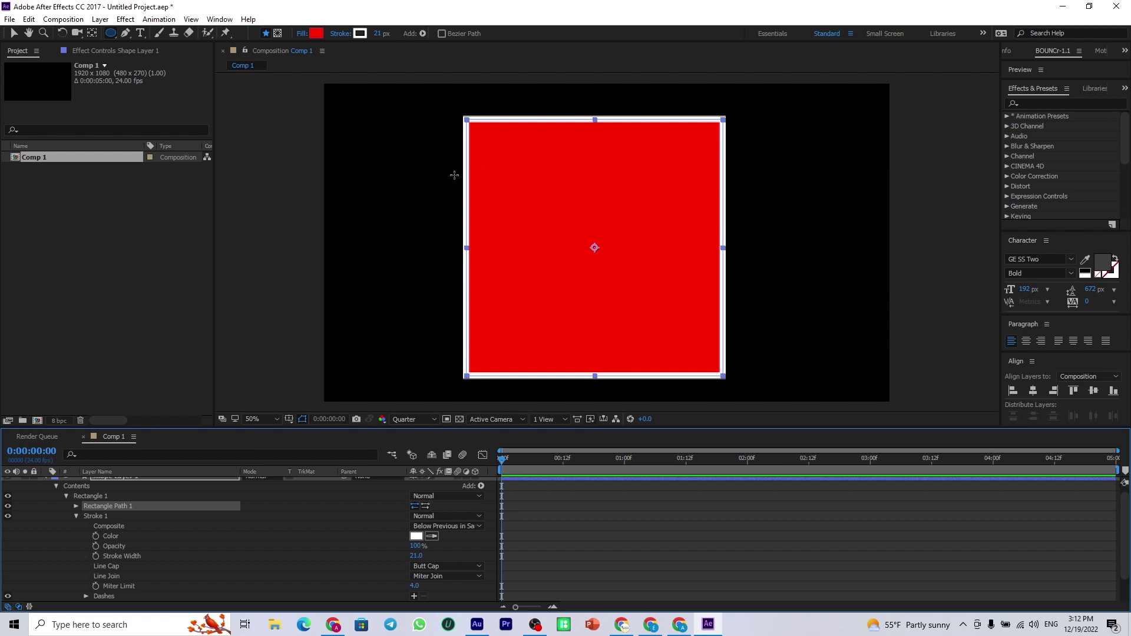
left_click(430, 537)
left_click(64, 51)
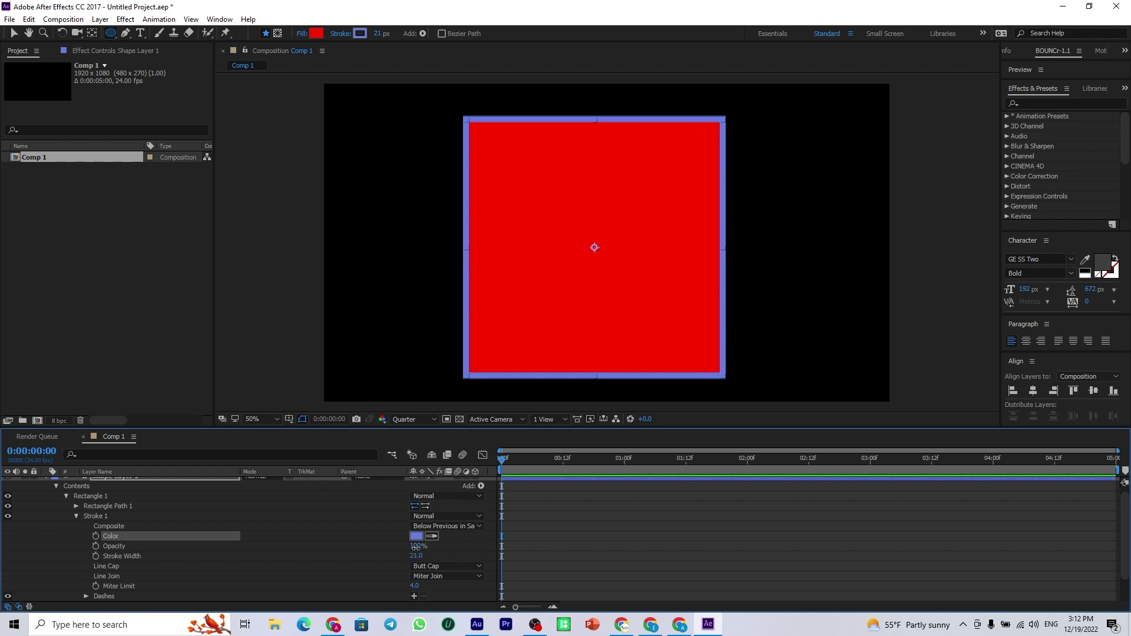
mouse_move(416, 546)
left_mouse_down()
mouse_move(465, 546)
mouse_move(444, 542)
left_mouse_up()
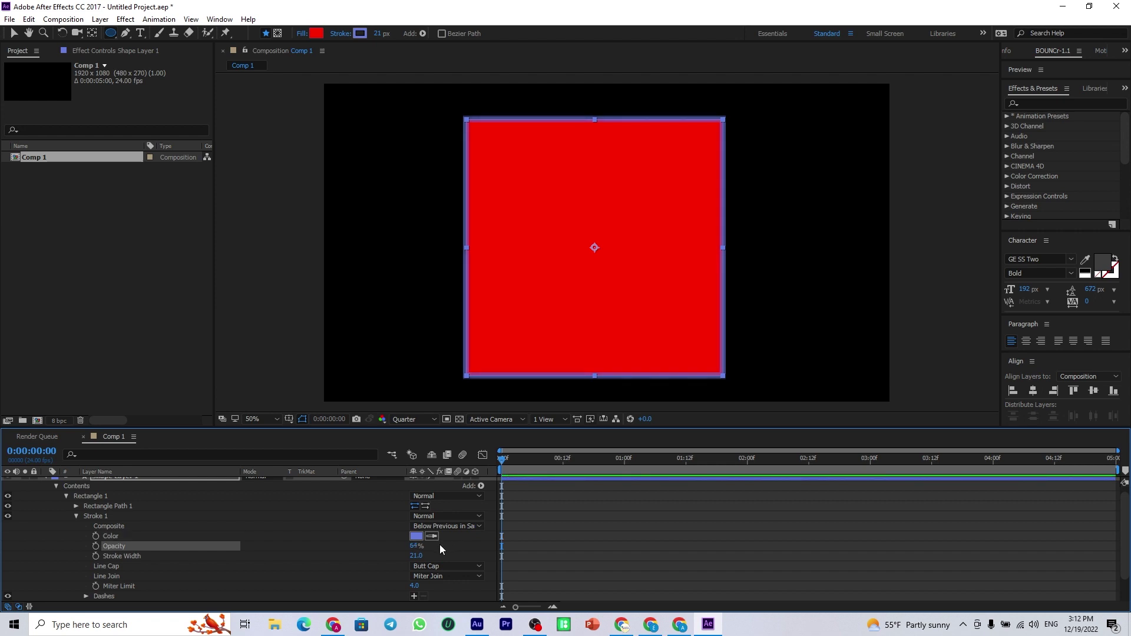
mouse_move(415, 556)
left_mouse_down()
mouse_move(604, 561)
mouse_move(300, 573)
left_mouse_up()
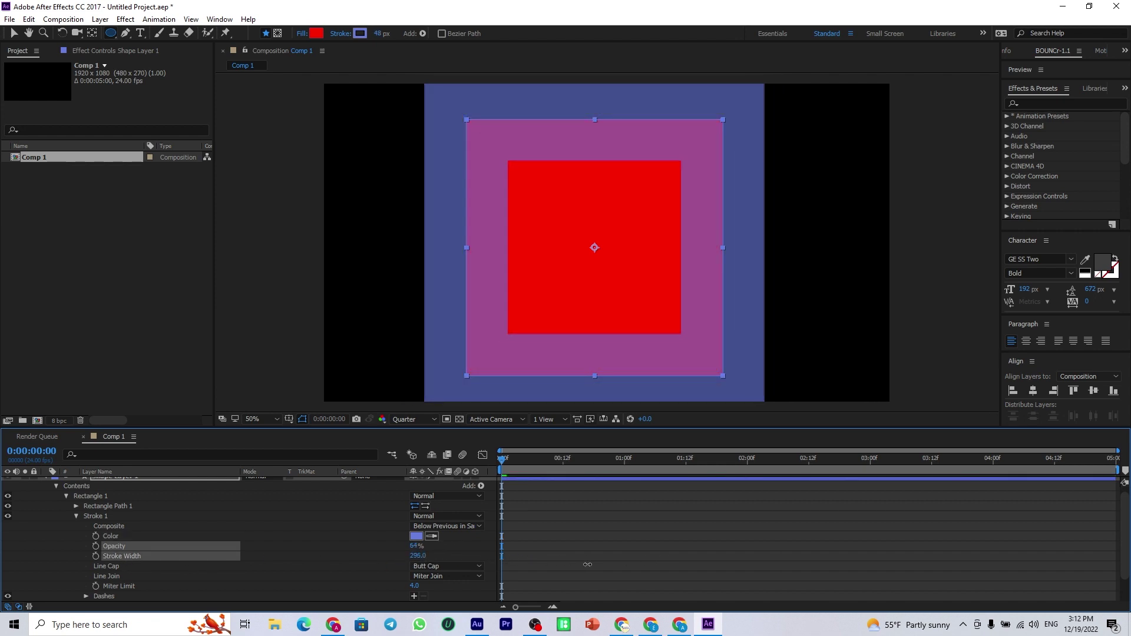
Step: Try Round and Bevel line joins, then set the stroke's Line Join to Miter Join
scroll(141, 577, "down", 2)
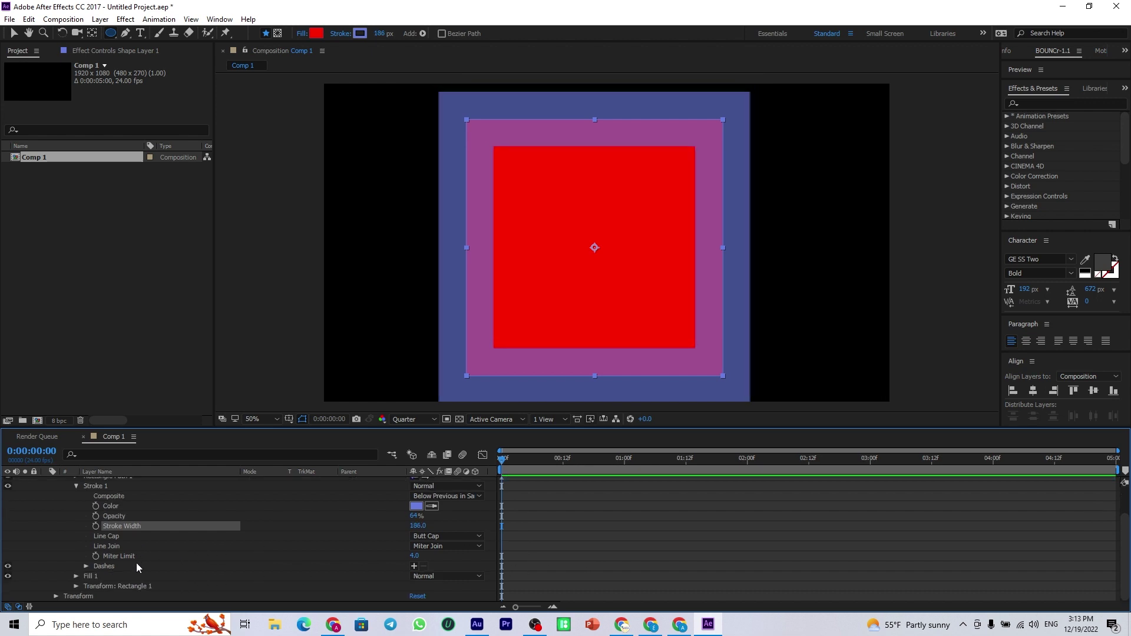
left_click(446, 546)
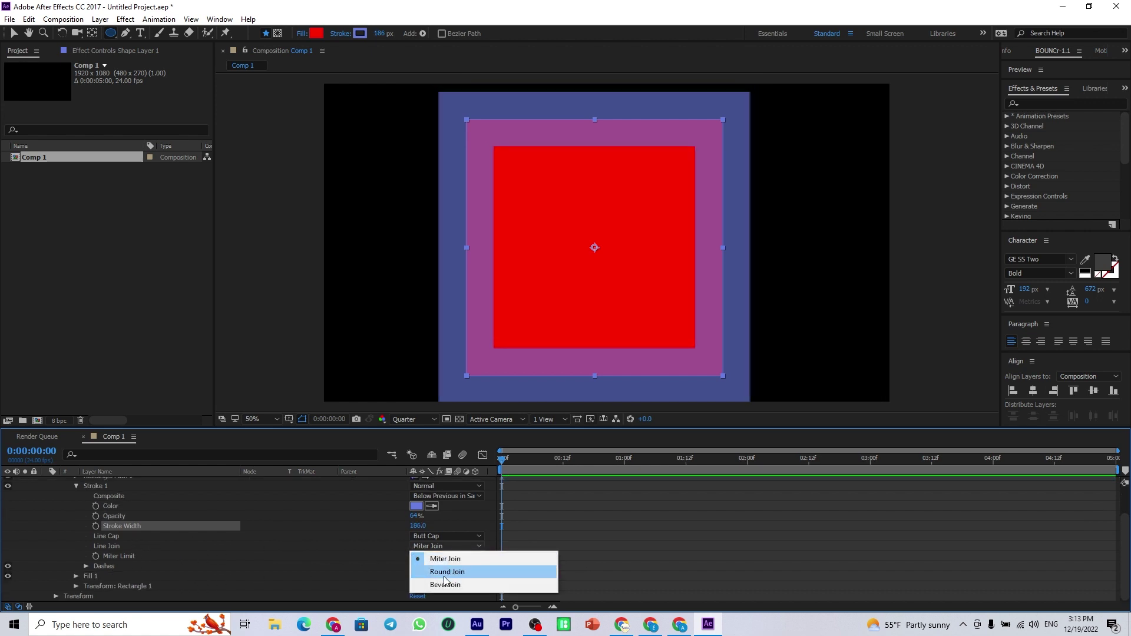
left_click(448, 568)
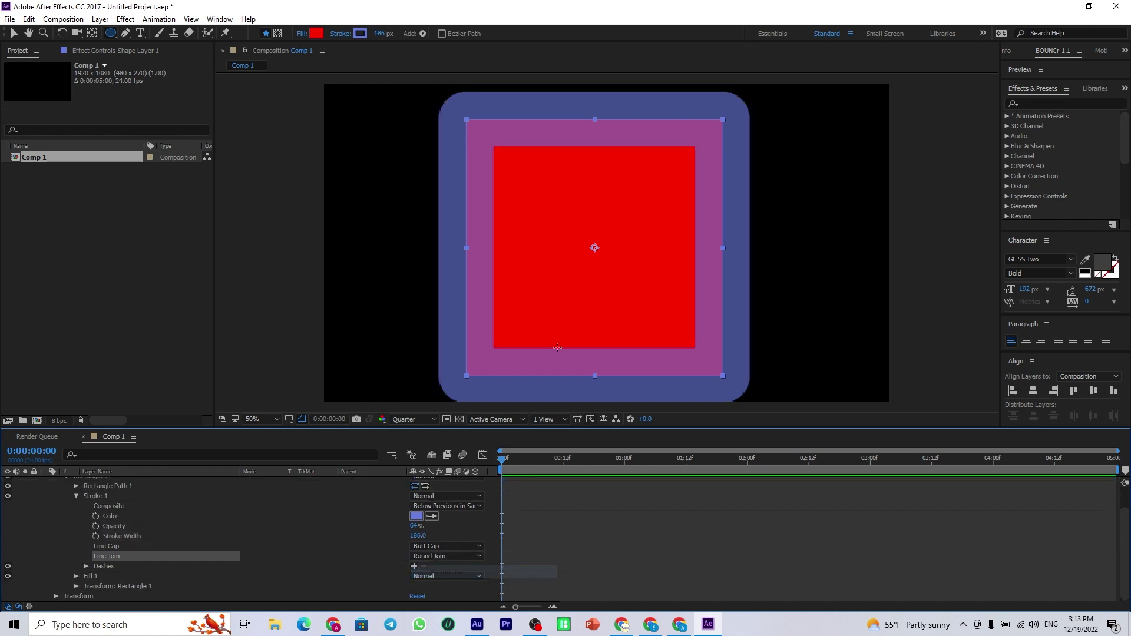
left_click(427, 556)
left_click(435, 596)
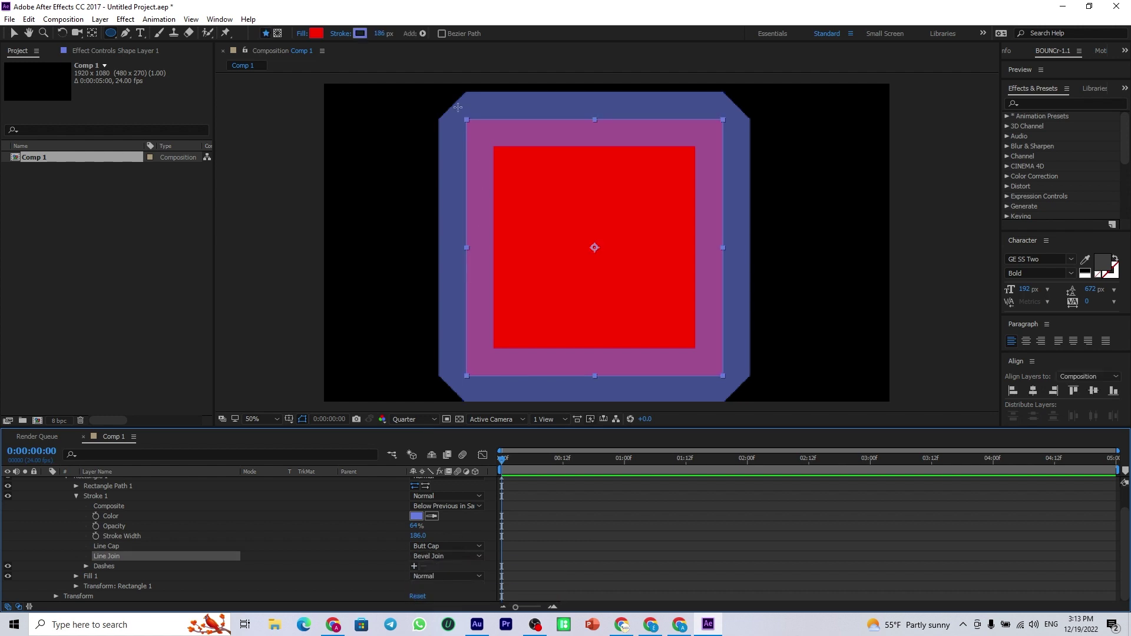
left_click(435, 556)
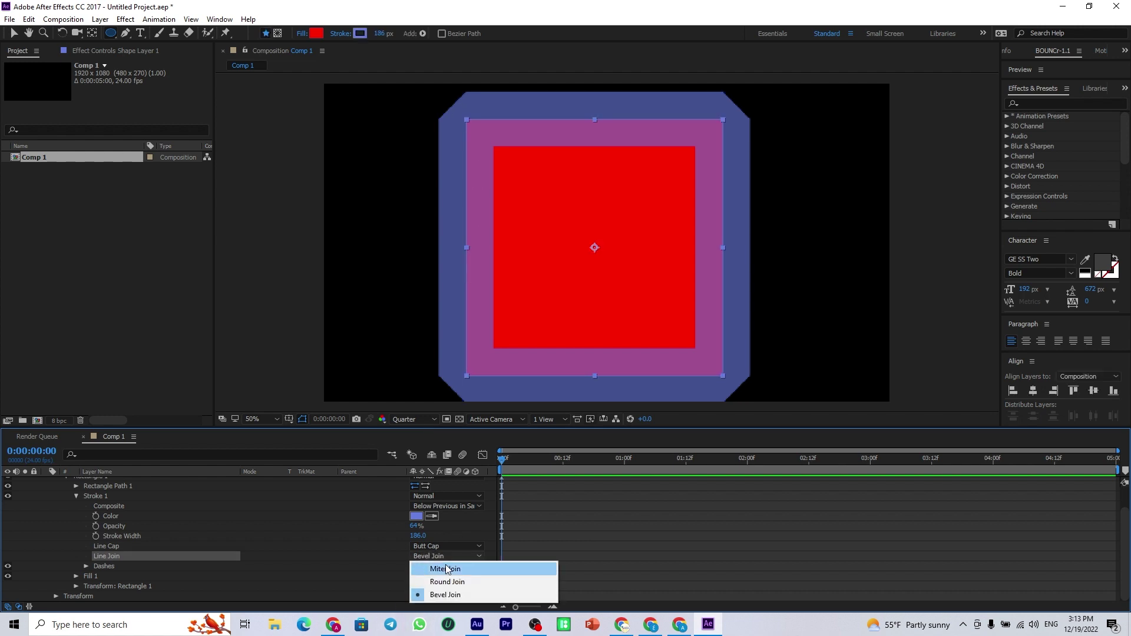
left_click(447, 569)
scroll(299, 544, "down", 1)
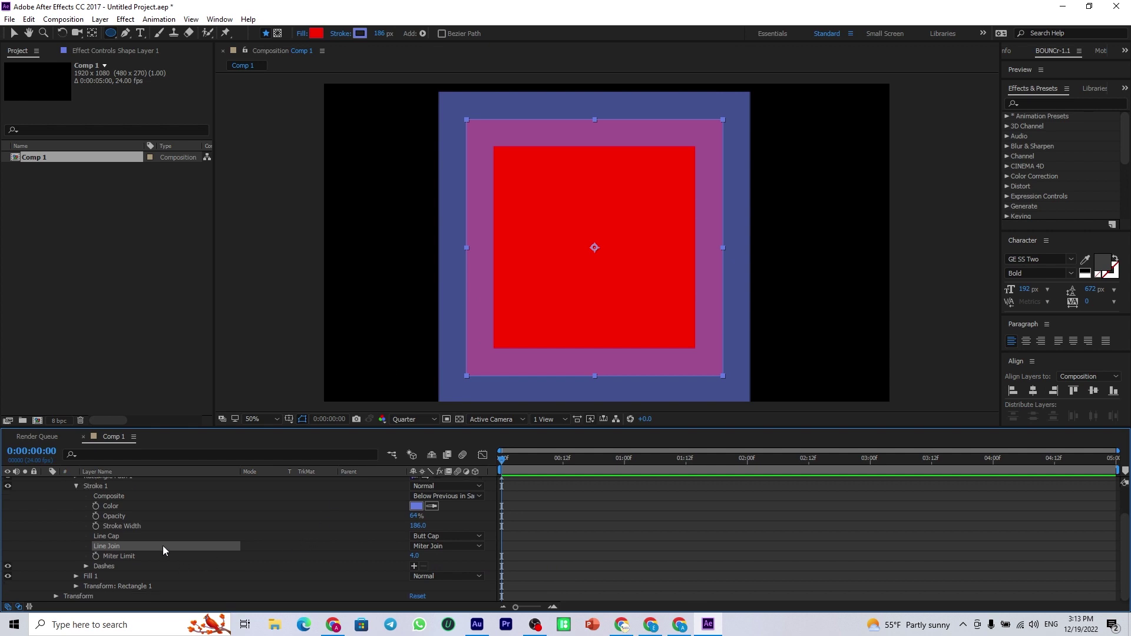
Step: Add dashes to the stroke with dash 23 and offset 42, and thin it to 17 px
left_click(413, 566)
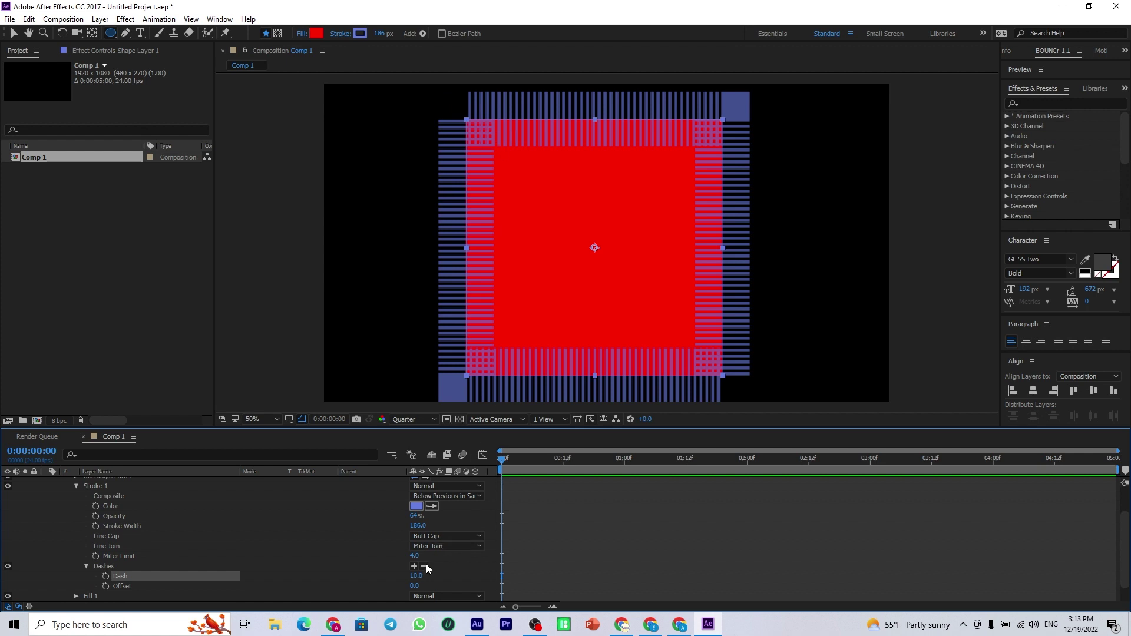
mouse_move(415, 575)
left_mouse_down()
mouse_move(549, 574)
mouse_move(523, 589)
left_mouse_up()
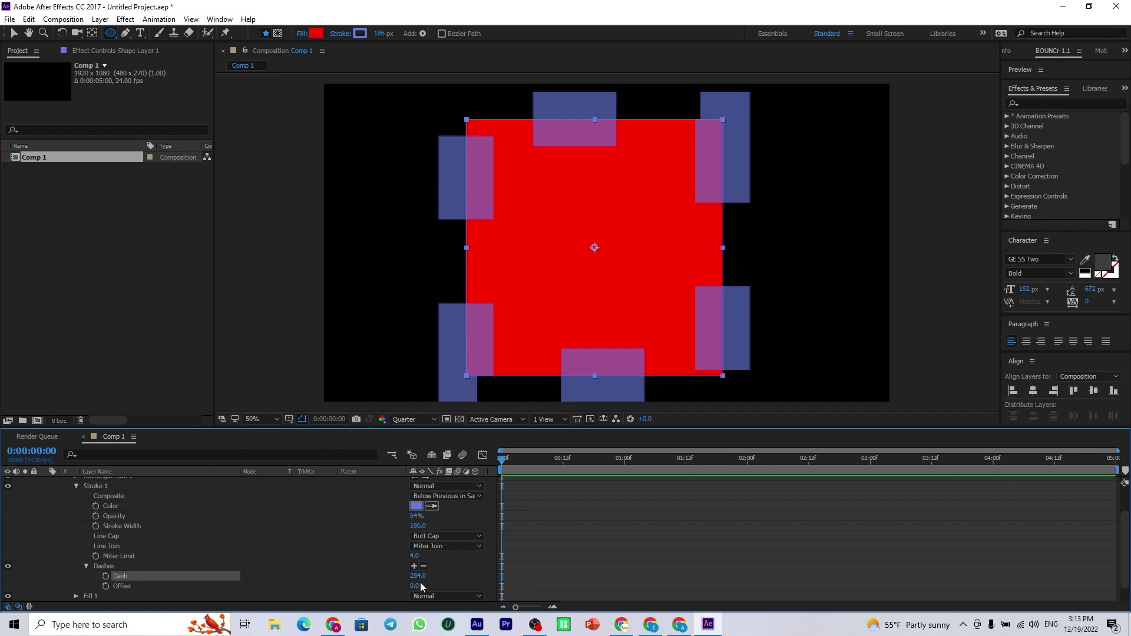
mouse_move(415, 585)
left_mouse_down()
mouse_move(510, 577)
mouse_move(299, 566)
mouse_move(427, 575)
left_mouse_up()
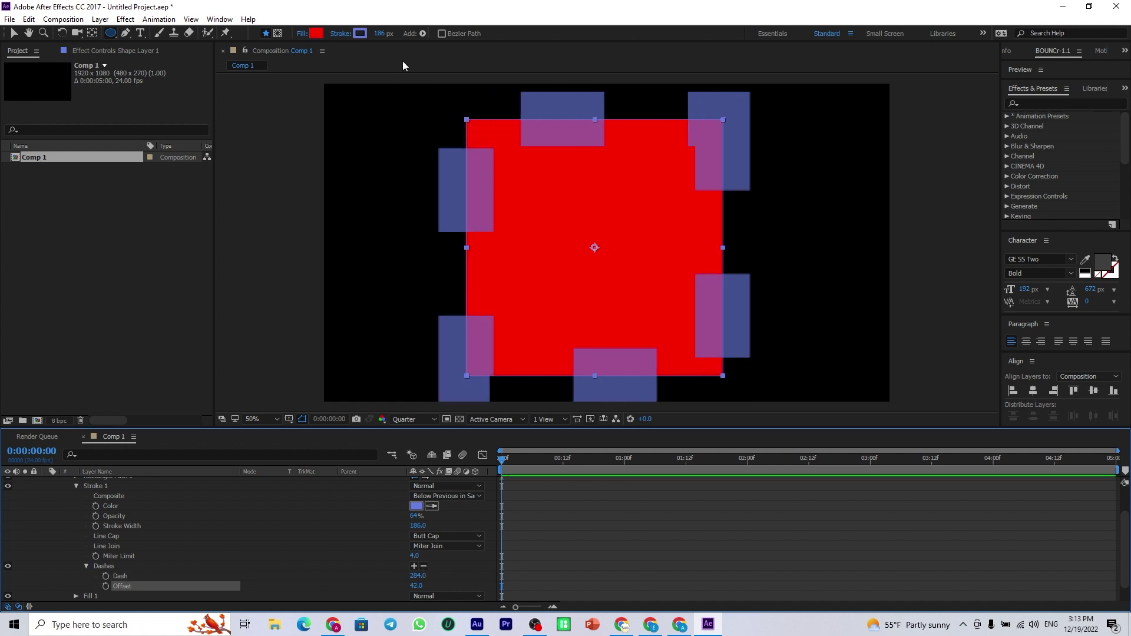
left_click_drag(386, 39, 281, 44)
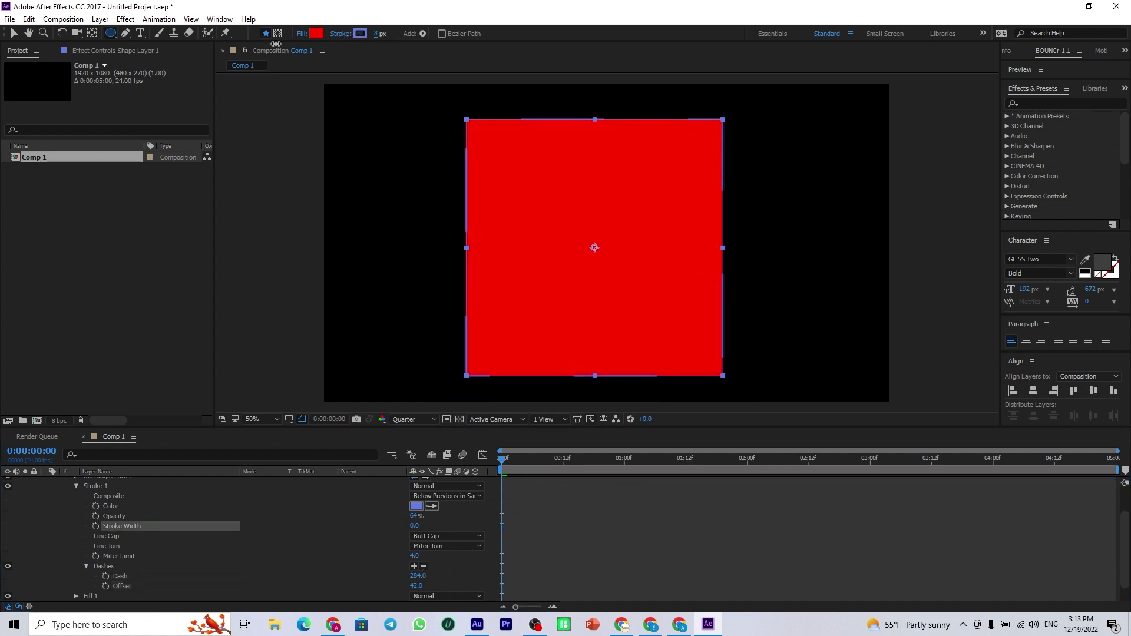
left_click_drag(416, 576, 263, 573)
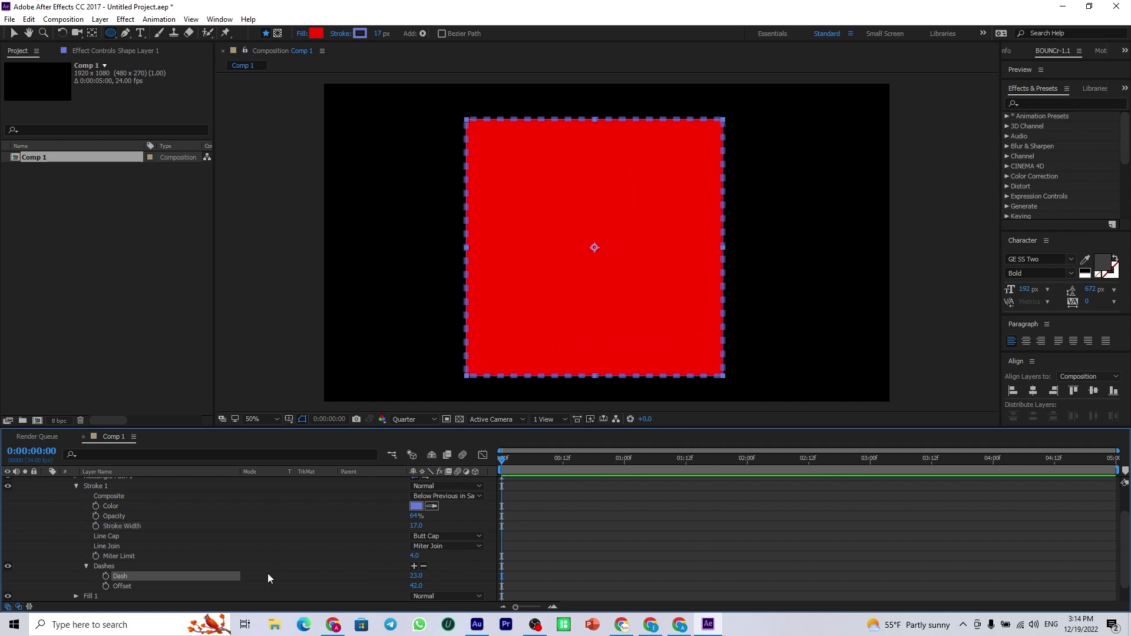
Step: Make the dashed stroke white and collapse the Dashes and Stroke 1 groups
left_click(435, 505)
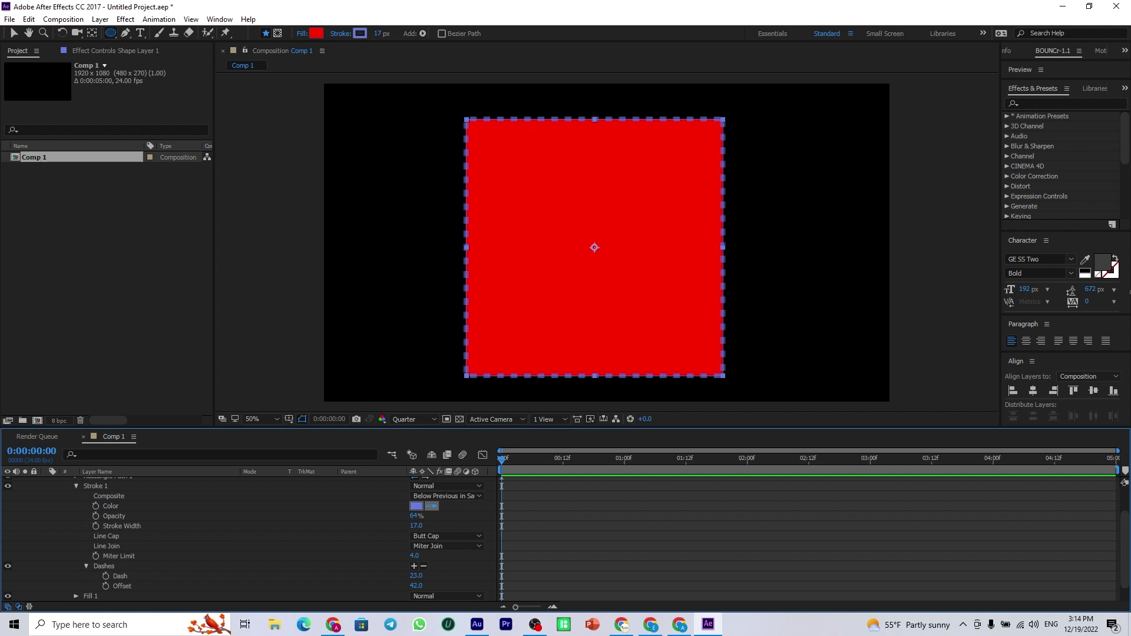
left_click(1087, 271)
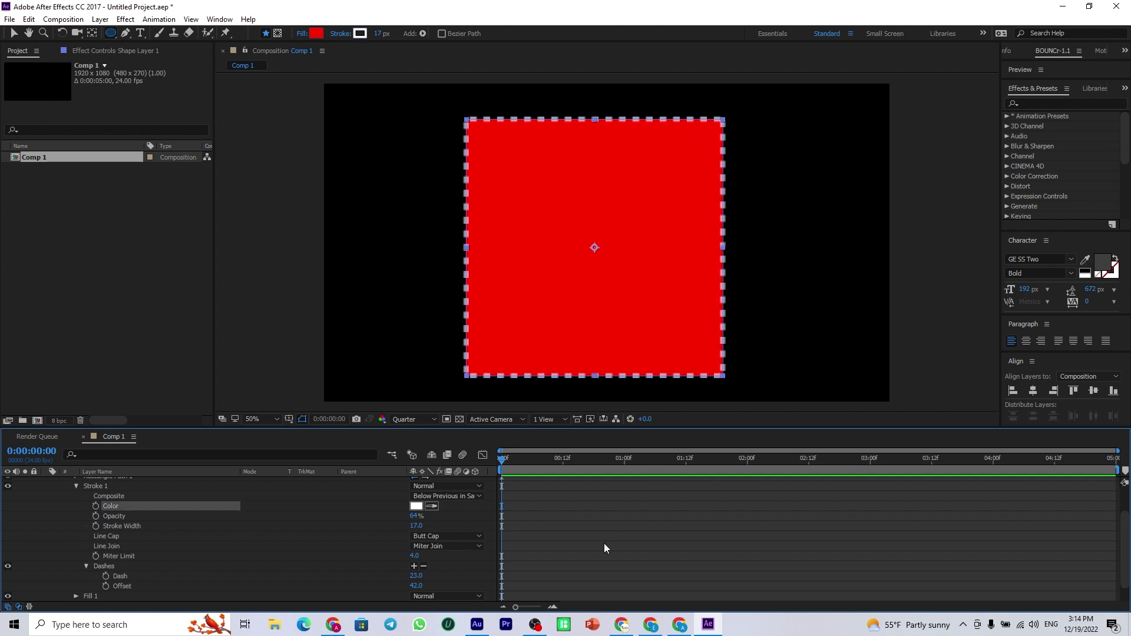
scroll(445, 541, "down", 2)
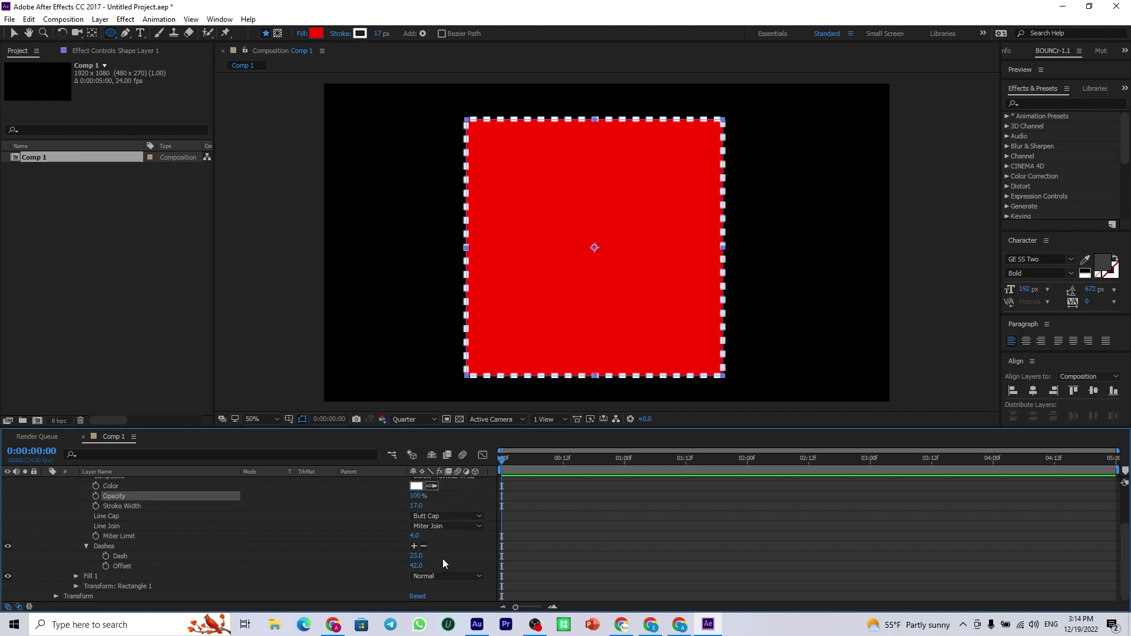
left_click(86, 547)
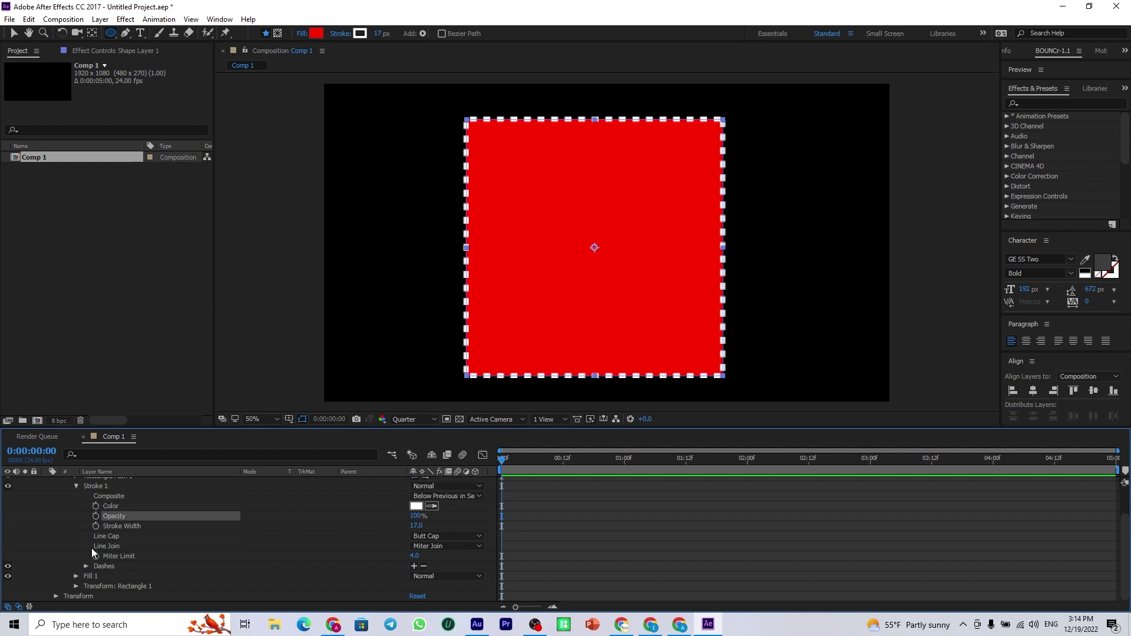
scroll(91, 548, "up", 3)
left_click(76, 516)
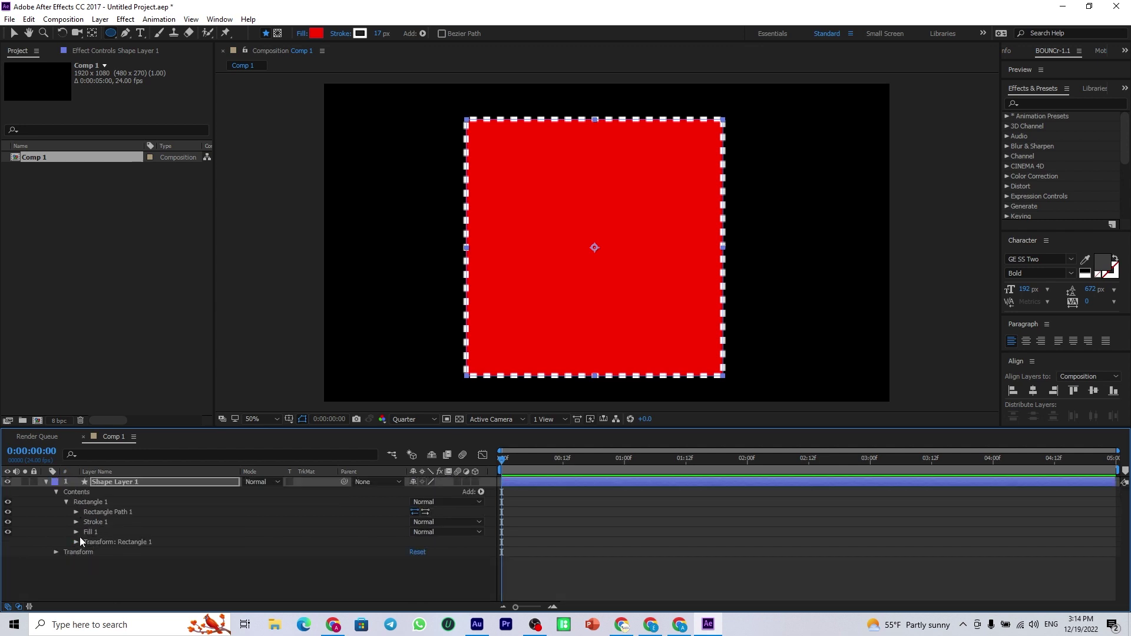
Step: Eyedrop a purple-blue Fill Color for the square and test lowering Fill Opacity
left_click(75, 533)
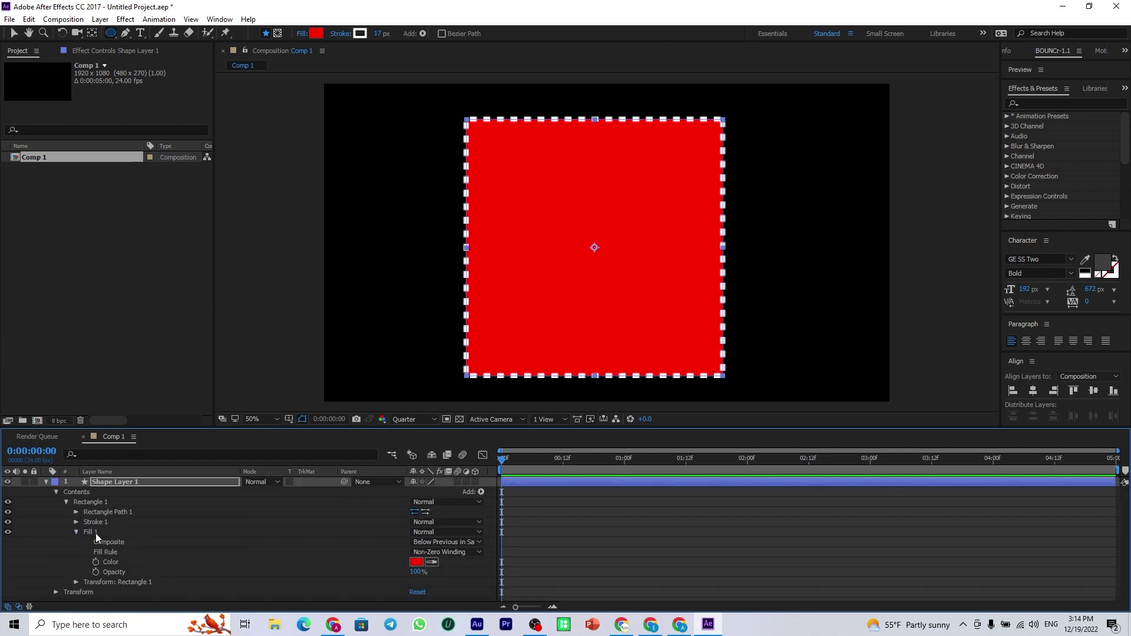
left_click(434, 561)
left_click(64, 51)
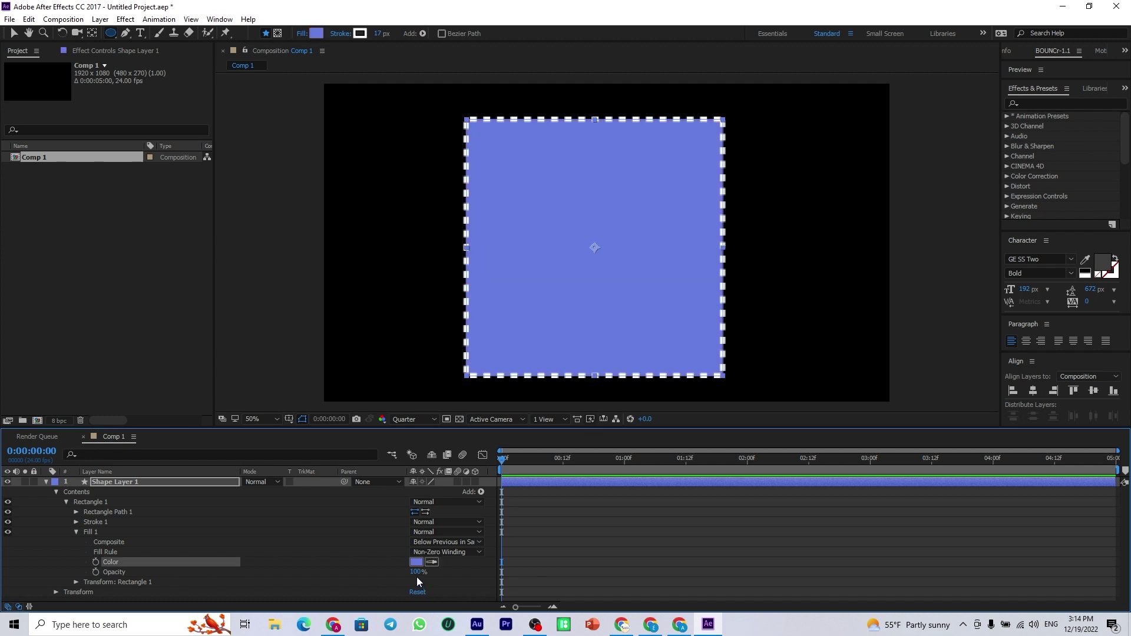
mouse_move(416, 572)
left_mouse_down()
mouse_move(374, 572)
mouse_move(462, 577)
left_mouse_up()
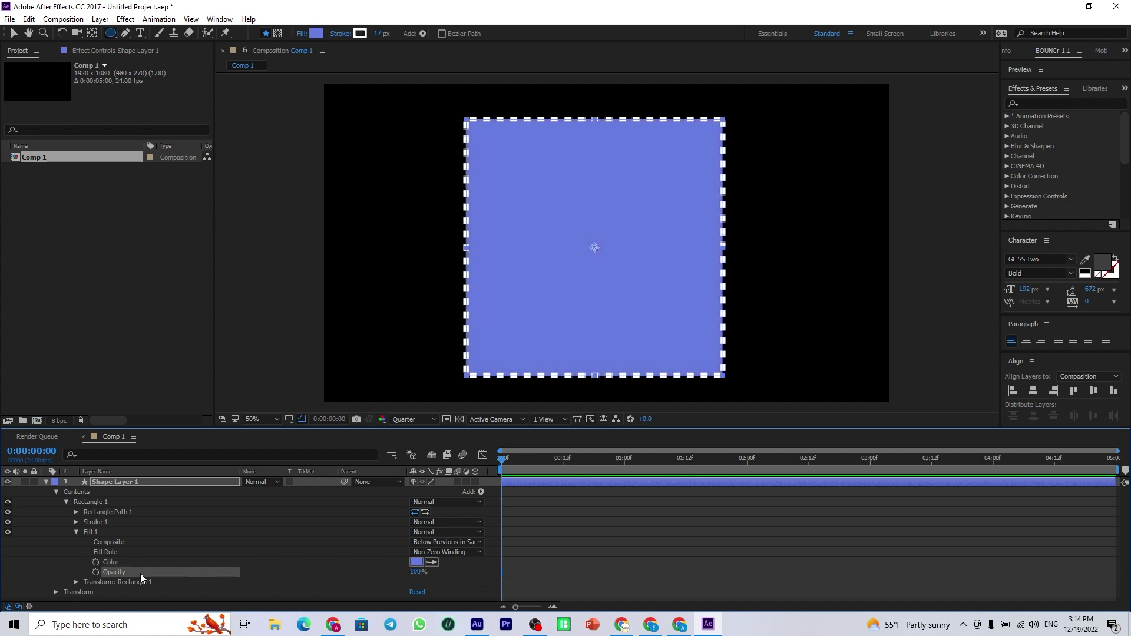
left_click(76, 582)
Step: Set Rectangle 1's anchor point, position and 91% scale, and rotate it to 149°
mouse_move(418, 525)
left_mouse_down()
mouse_move(284, 509)
mouse_move(517, 547)
mouse_move(433, 535)
mouse_move(441, 567)
mouse_move(387, 549)
mouse_move(412, 553)
left_mouse_up()
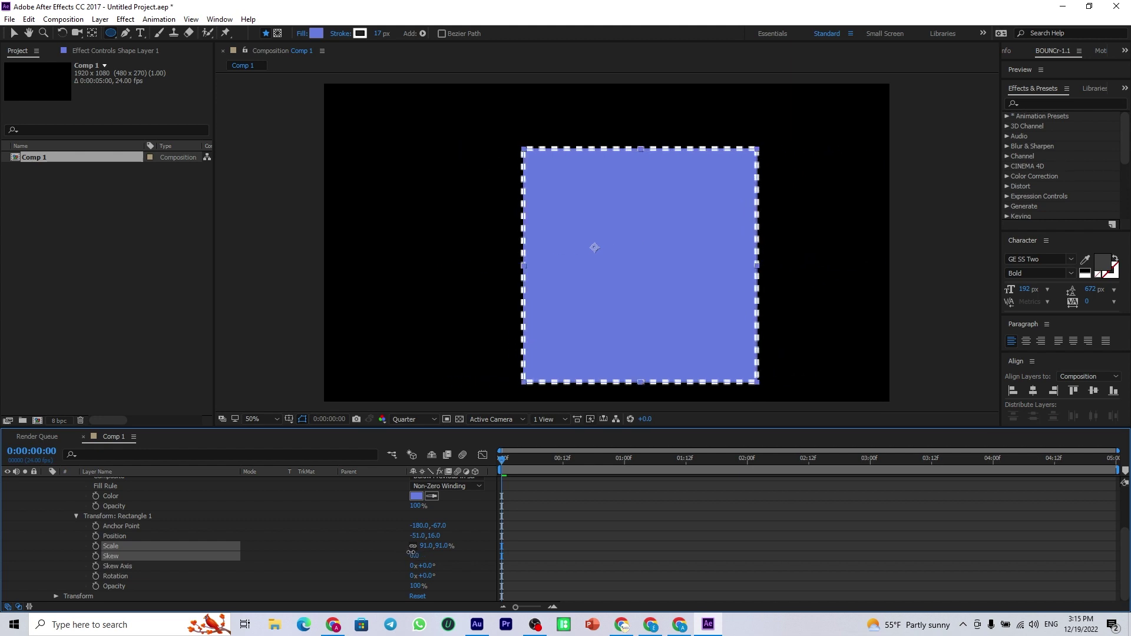
mouse_move(424, 576)
left_mouse_down()
mouse_move(610, 595)
mouse_move(481, 598)
mouse_move(397, 583)
mouse_move(454, 581)
left_mouse_up()
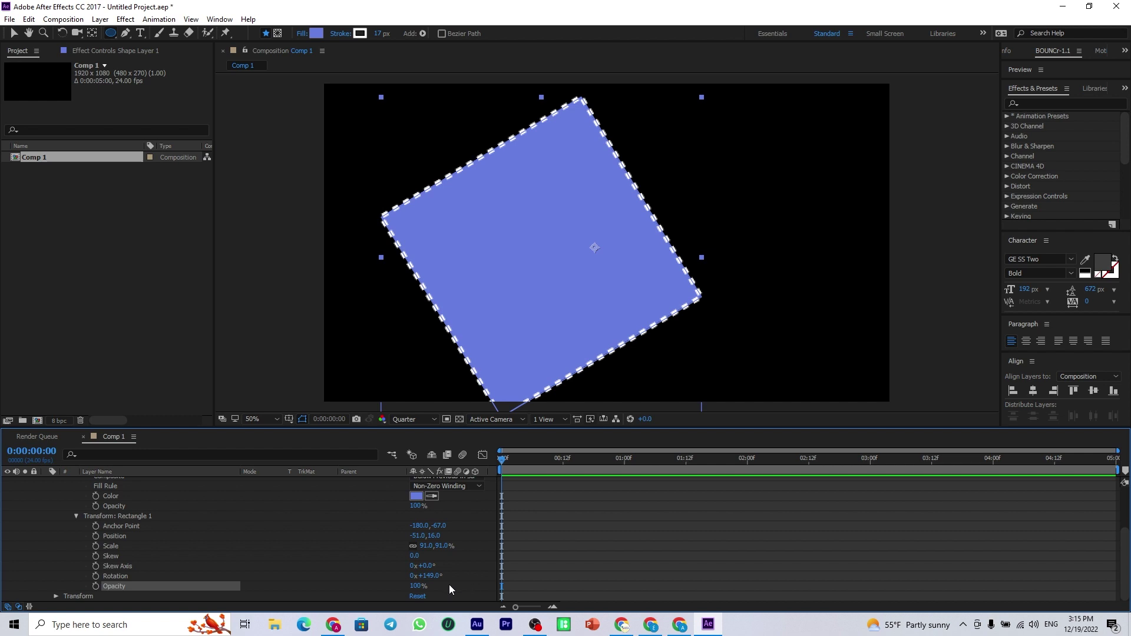
Step: Reset the rectangle's transform opacity, rotation, skew and scale (to 100%) to their defaults
right_click(118, 585)
left_click(168, 552)
right_click(122, 576)
left_click(141, 539)
right_click(113, 556)
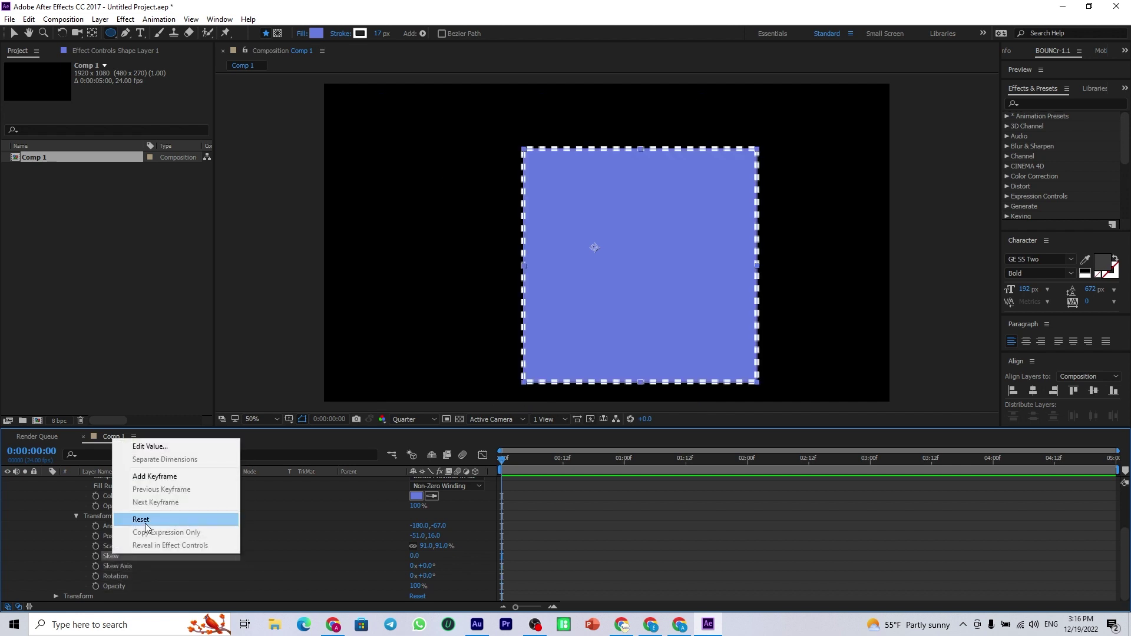
left_click(145, 523)
right_click(112, 543)
left_click(121, 509)
Step: Reset the rectangle's position to 0,0 and its anchor point to default
right_click(117, 537)
left_click(122, 502)
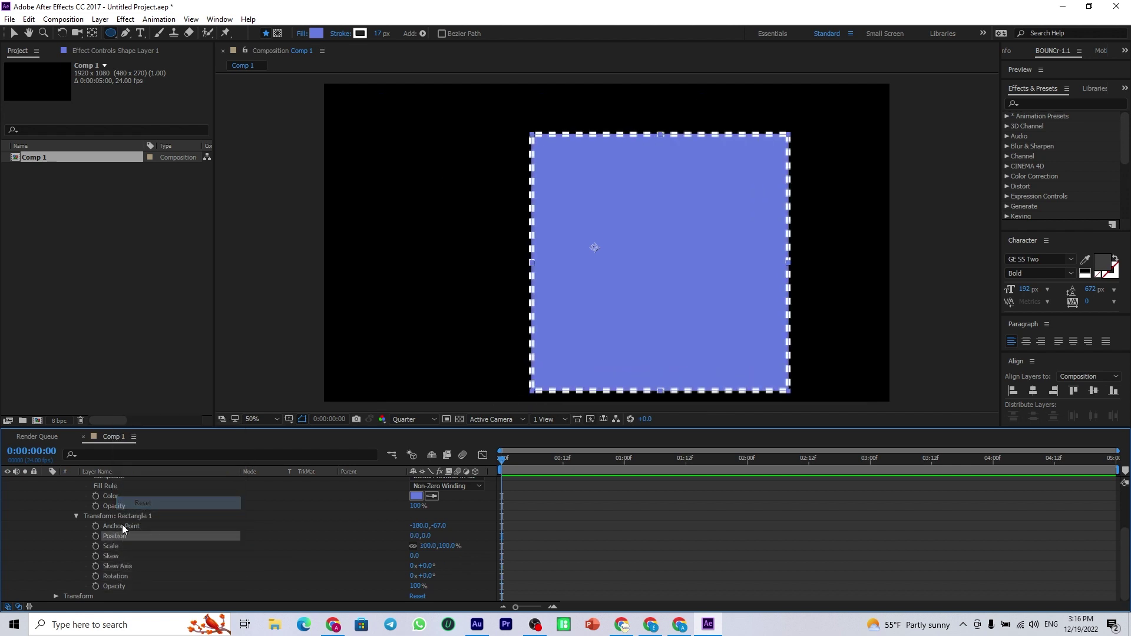
right_click(122, 526)
left_click(157, 494)
left_click(76, 516)
Step: Reset the fill opacity and restore the red fill colour, then collapse Fill 1 and deselect the layer
right_click(121, 571)
left_click(147, 537)
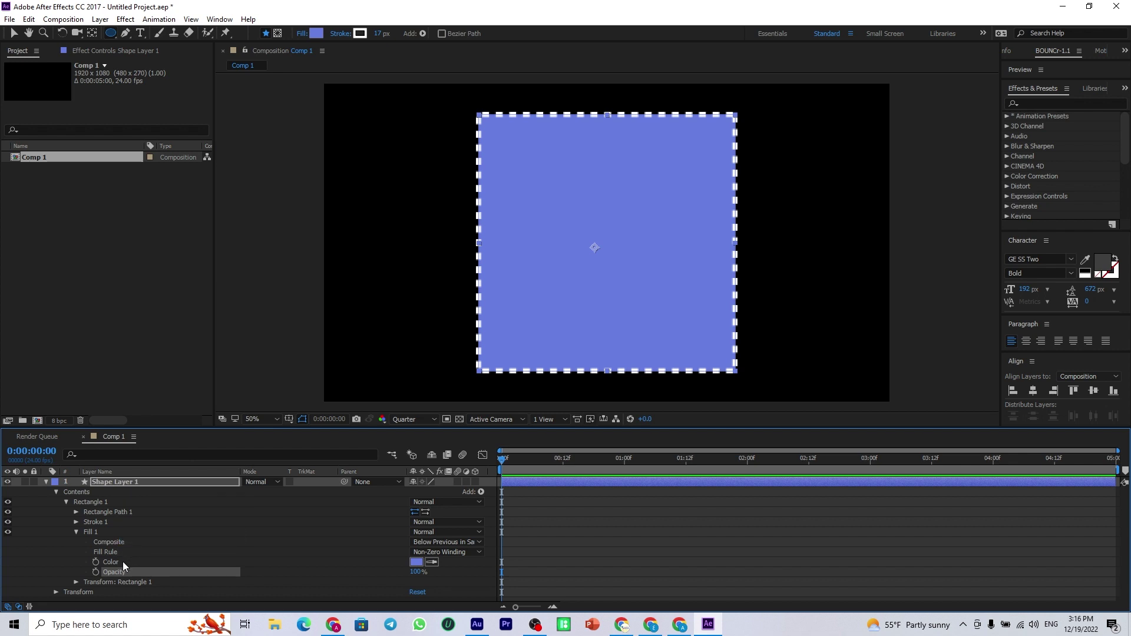
right_click(123, 561)
left_click(141, 526)
right_click(111, 552)
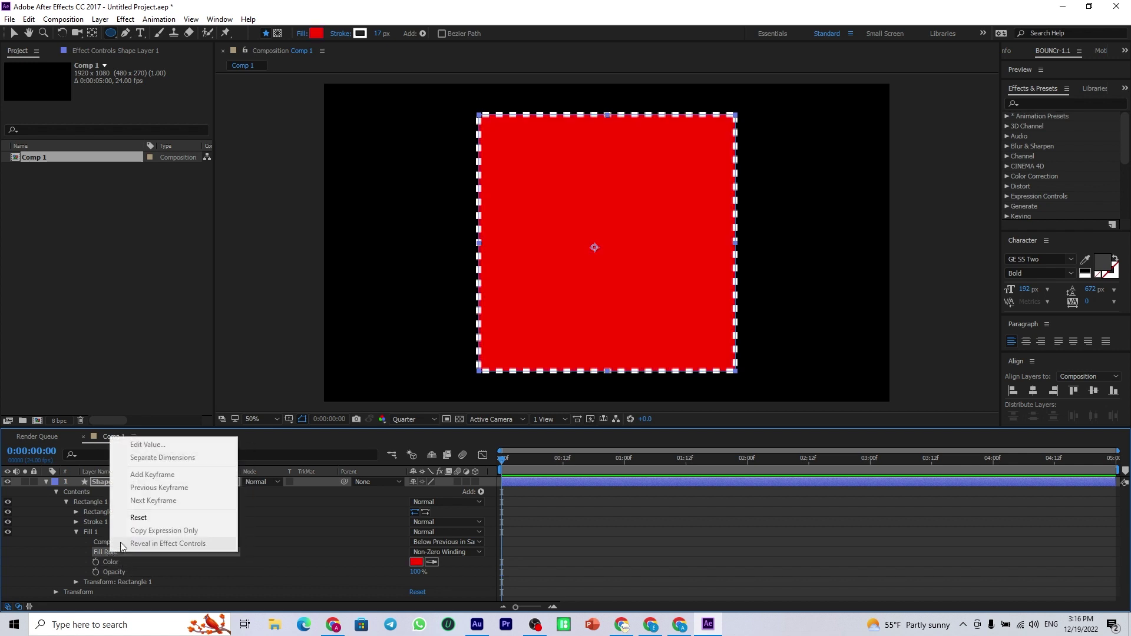
left_click(139, 517)
left_click(76, 532)
left_click(254, 587)
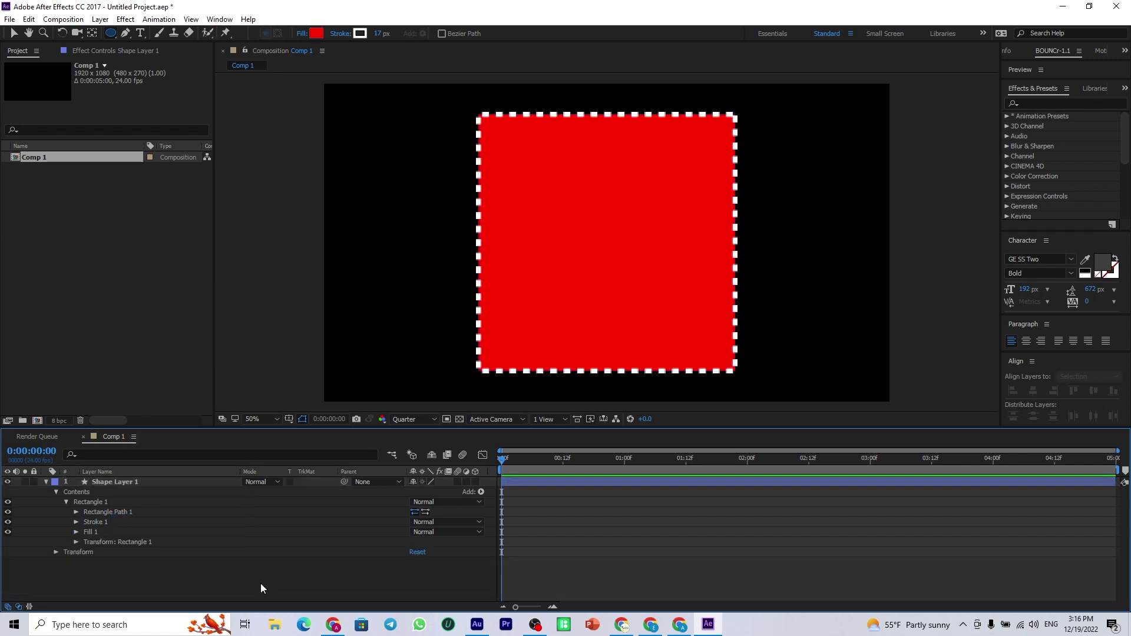